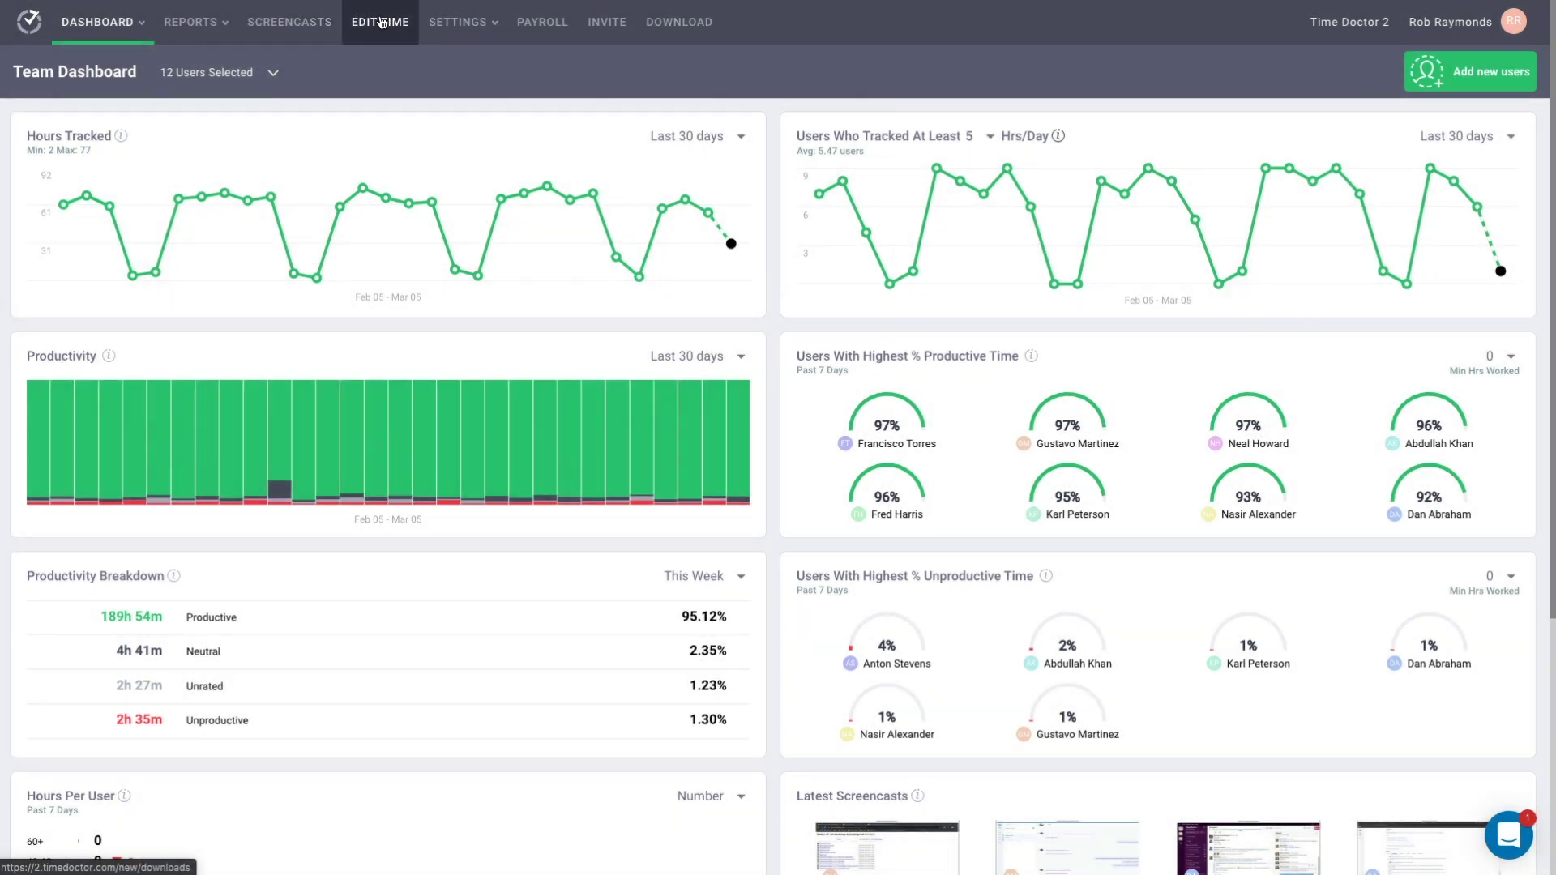
# Go to the Edit Time page from the top navigation bar
pyautogui.click(381, 22)
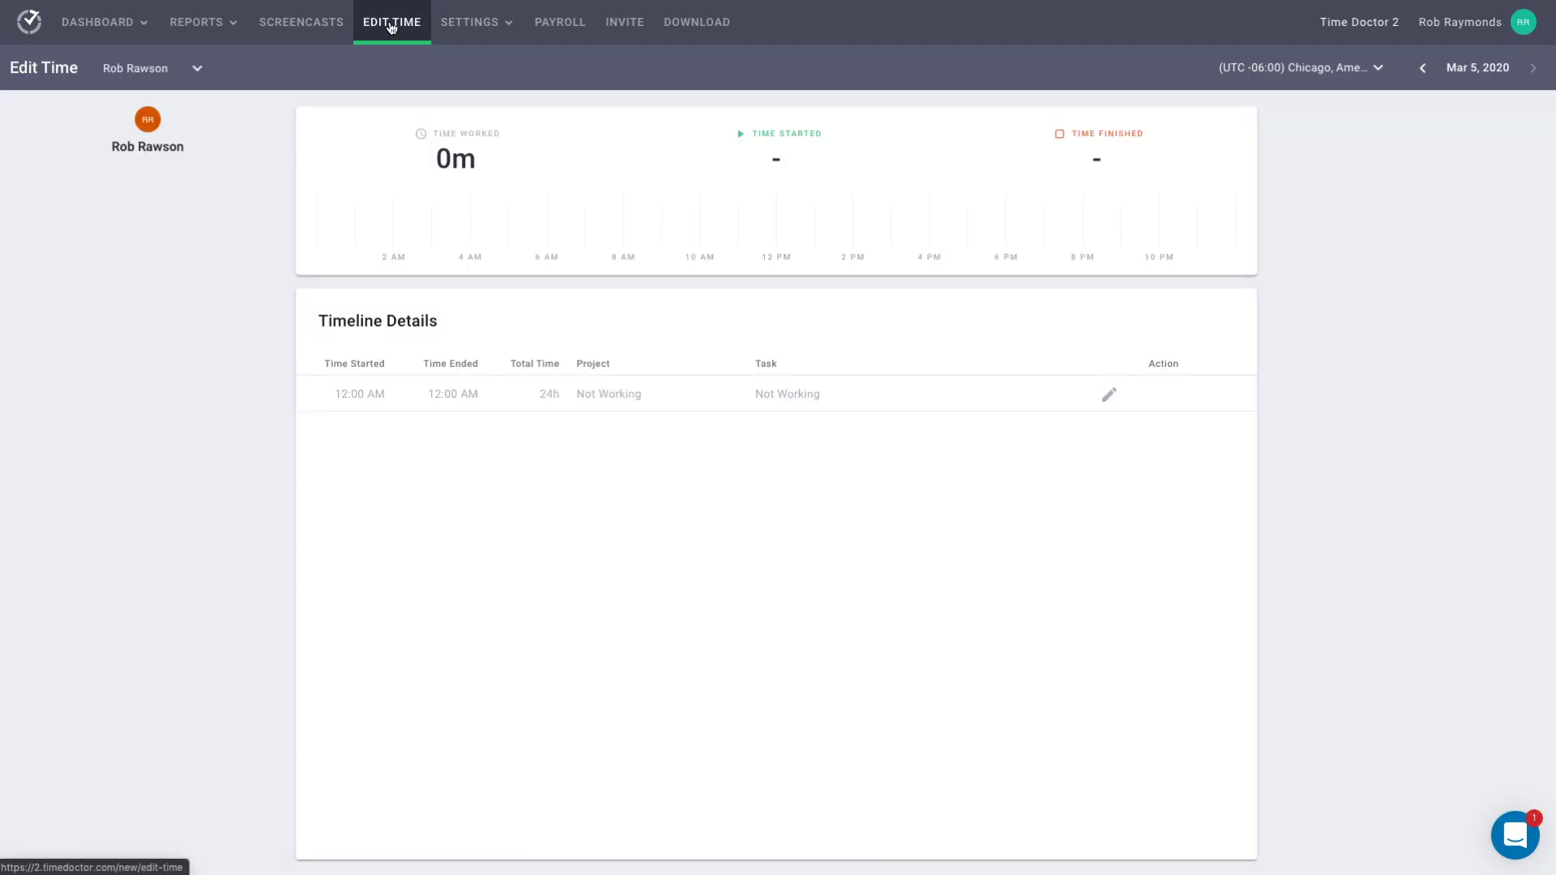
# In Settings > Manage Users, toggle the first user's Can Edit Time and Delete Screencasts, leaving Can Edit Time on
pyautogui.click(497, 26)
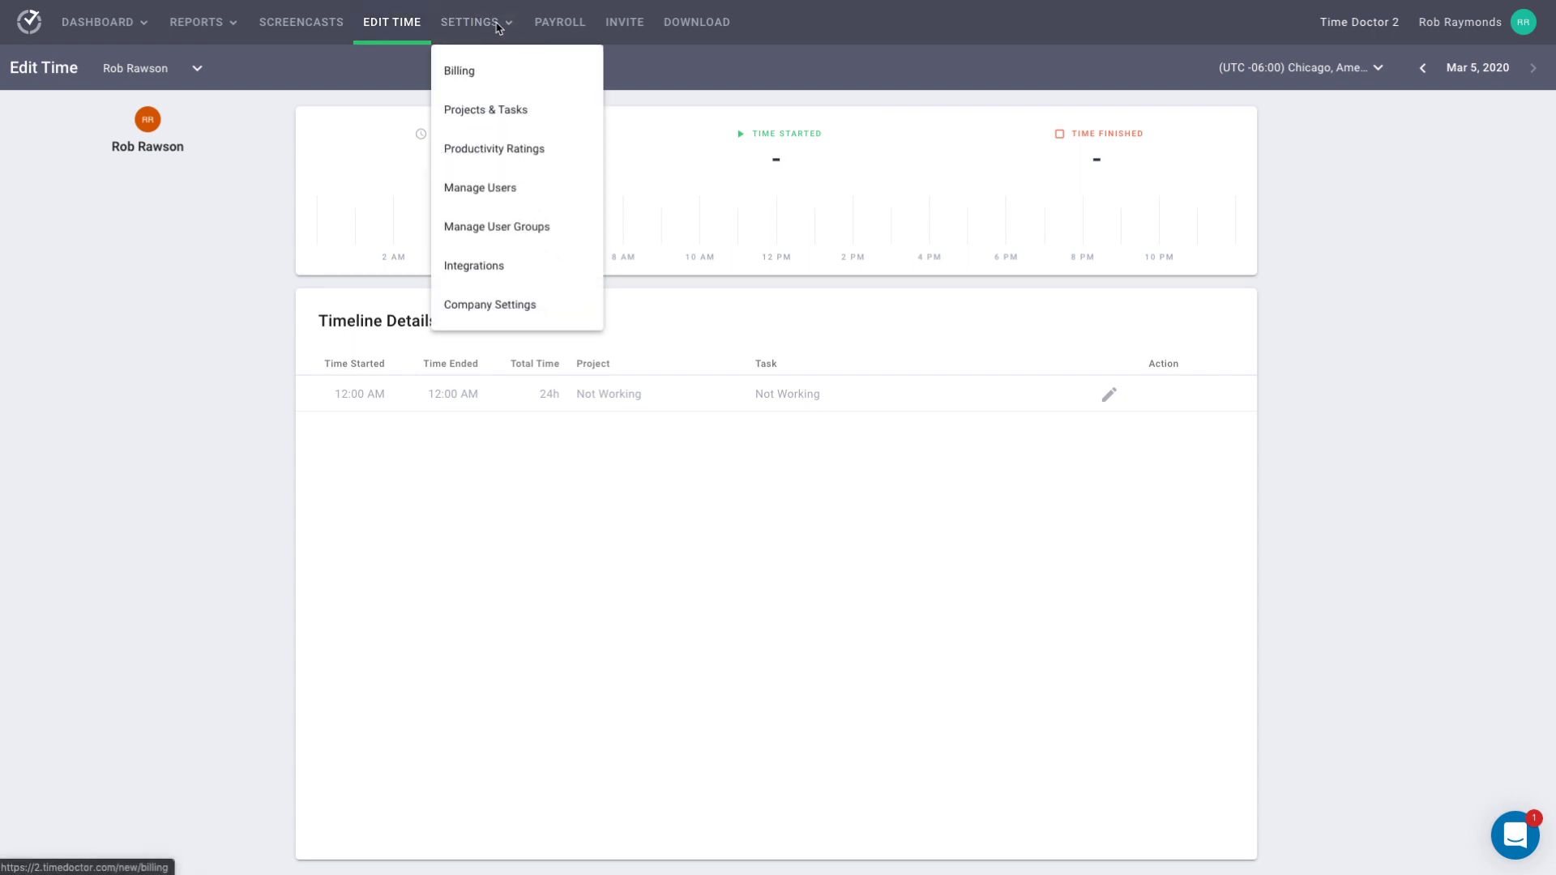
pyautogui.click(498, 194)
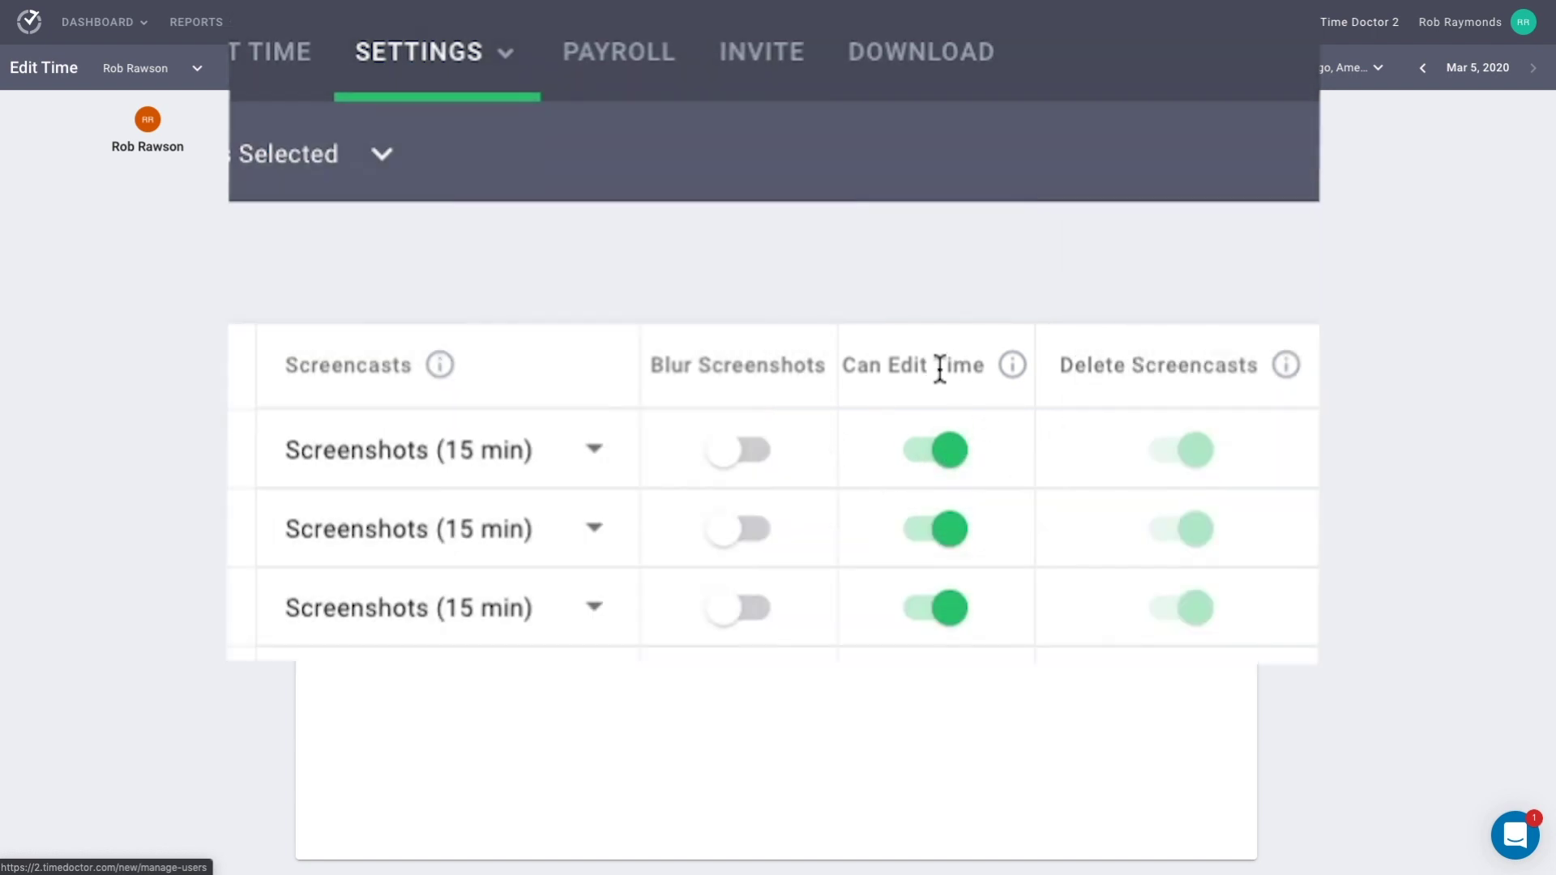
pyautogui.click(941, 450)
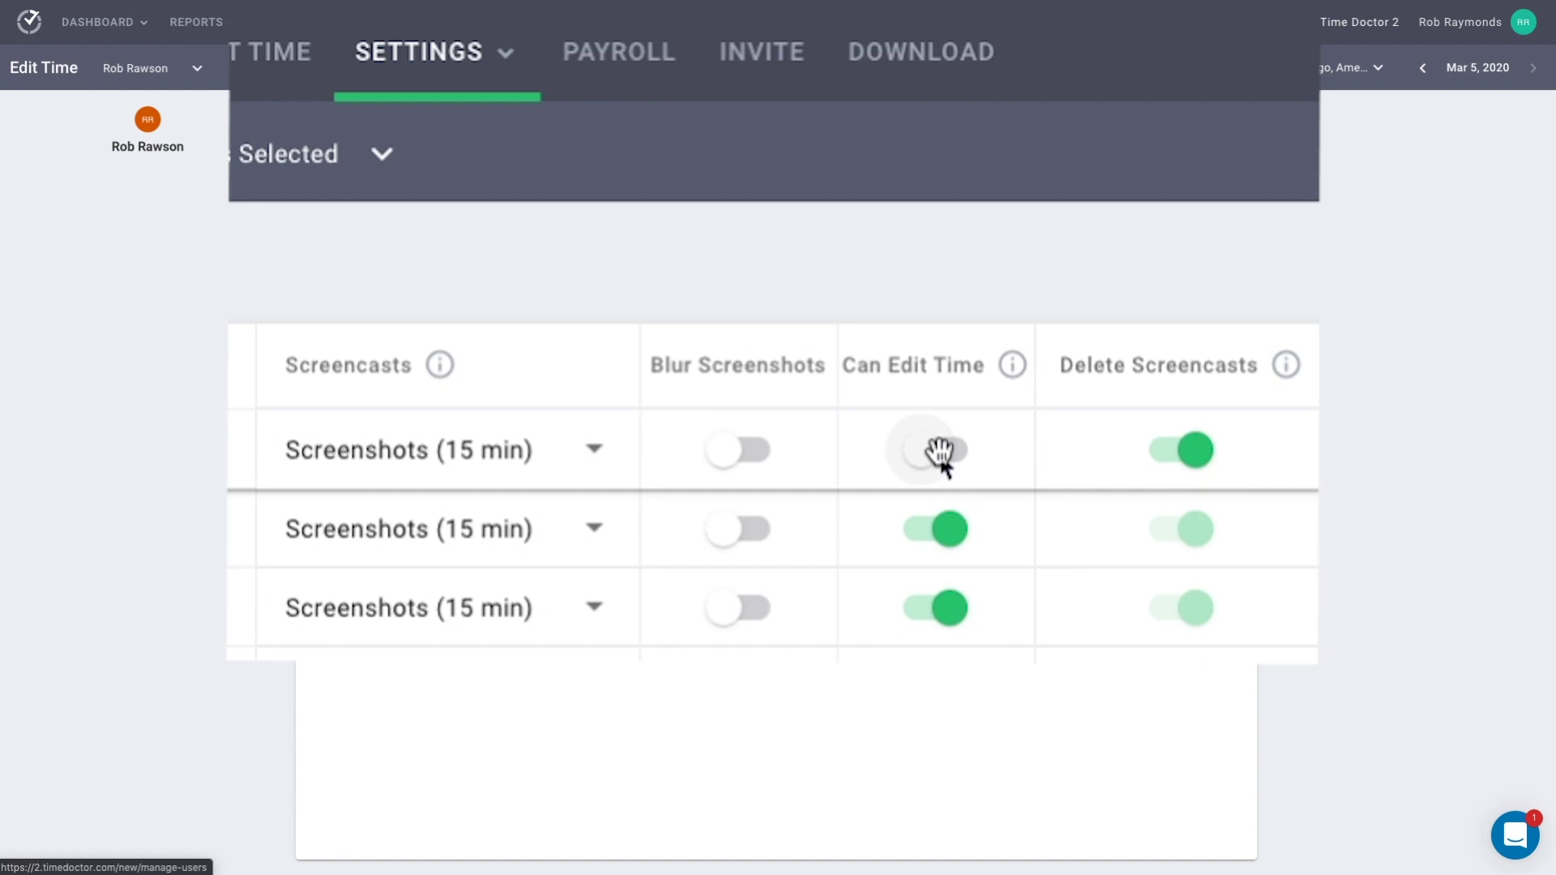
pyautogui.click(940, 450)
pyautogui.click(940, 450)
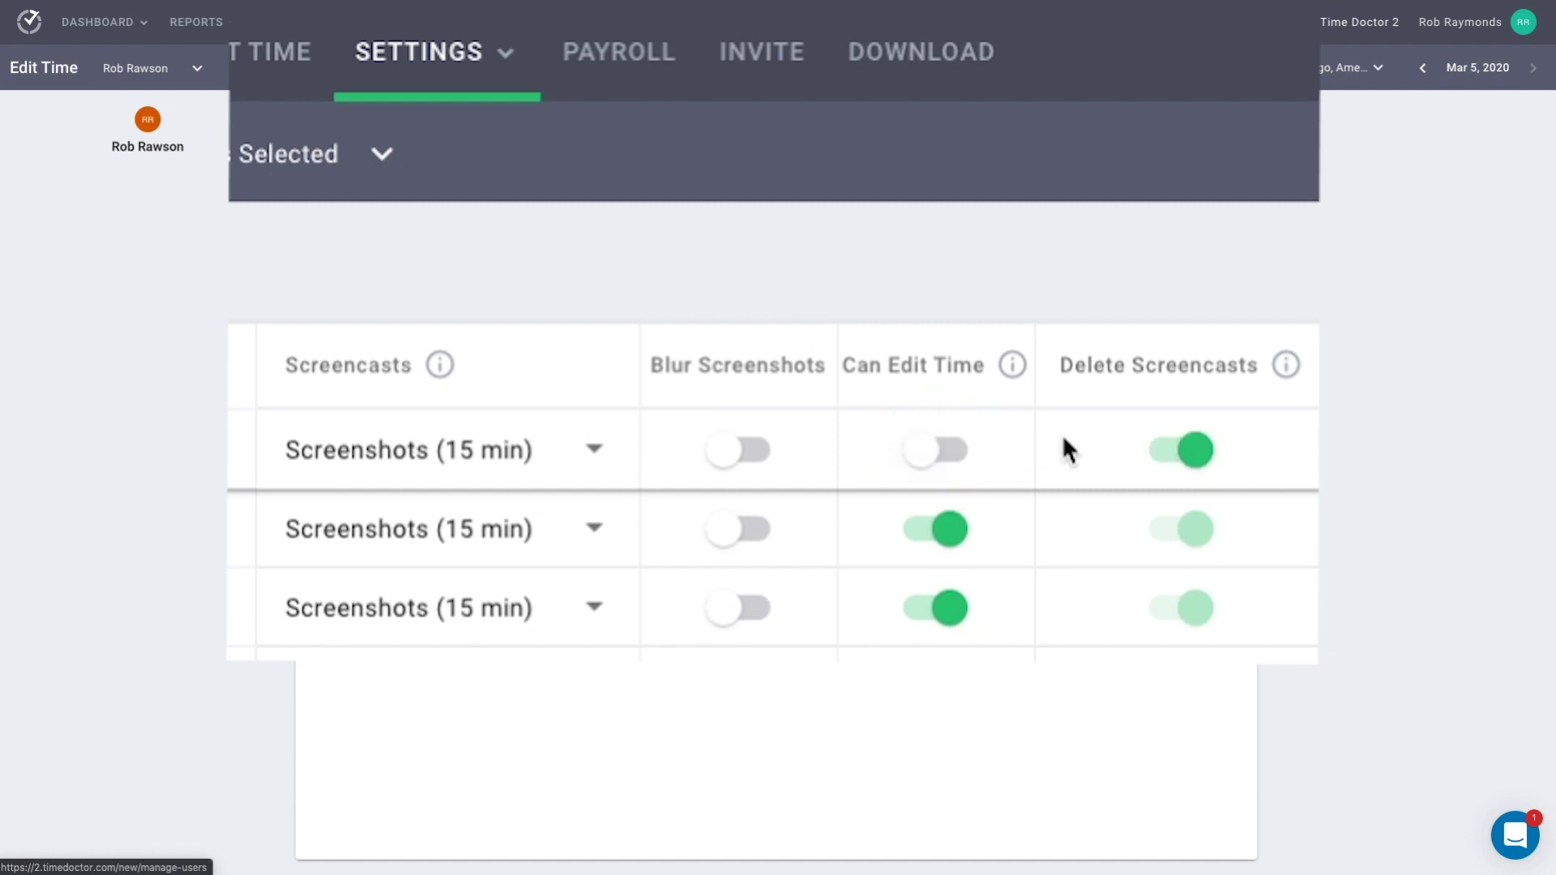
pyautogui.click(1177, 451)
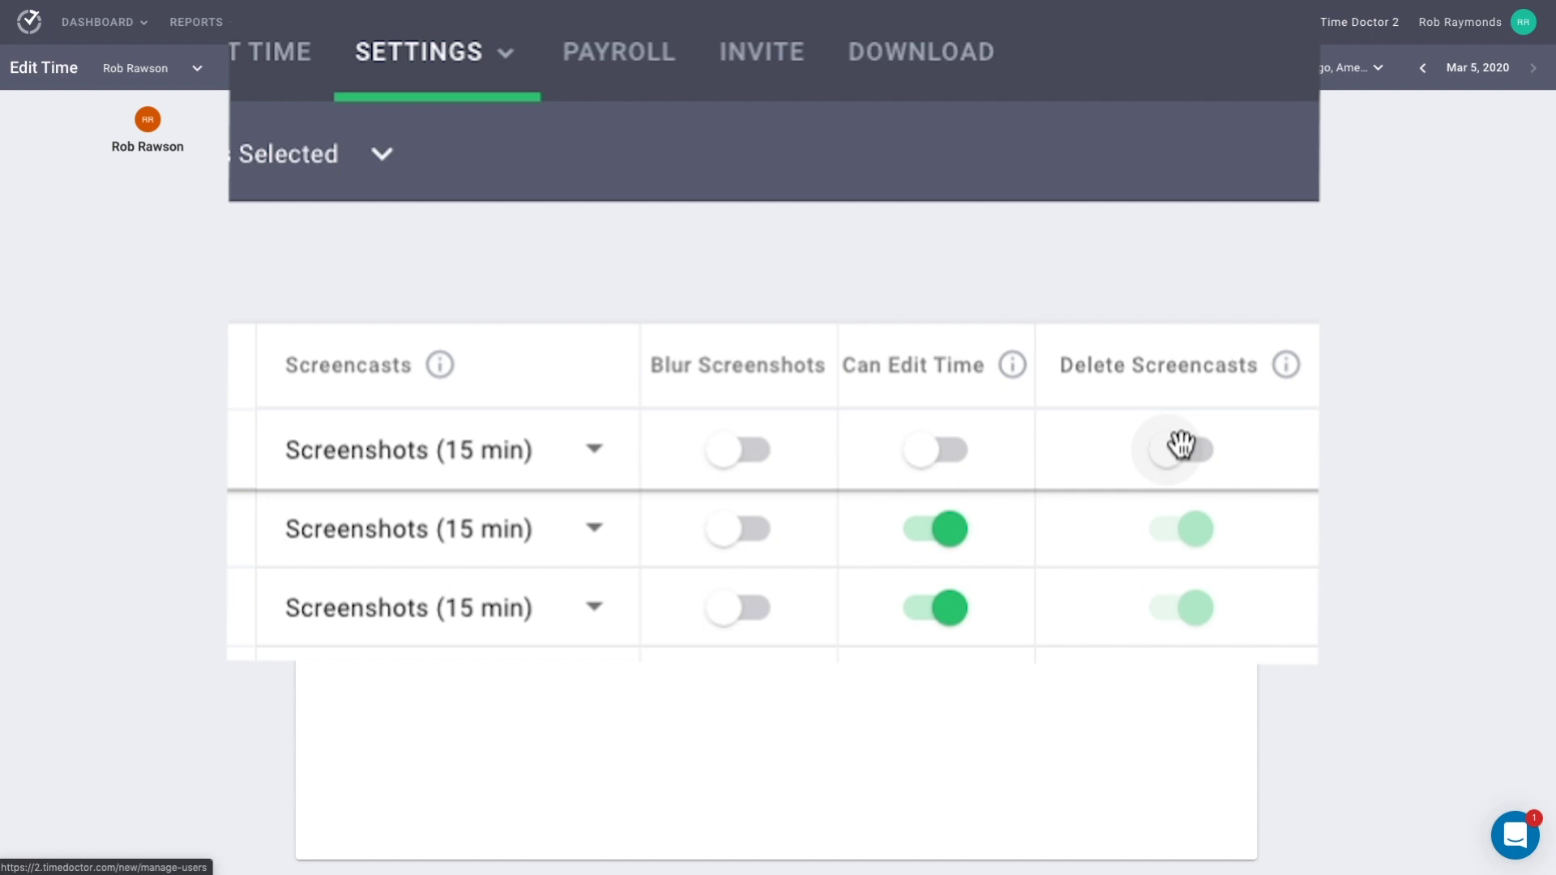
pyautogui.click(944, 452)
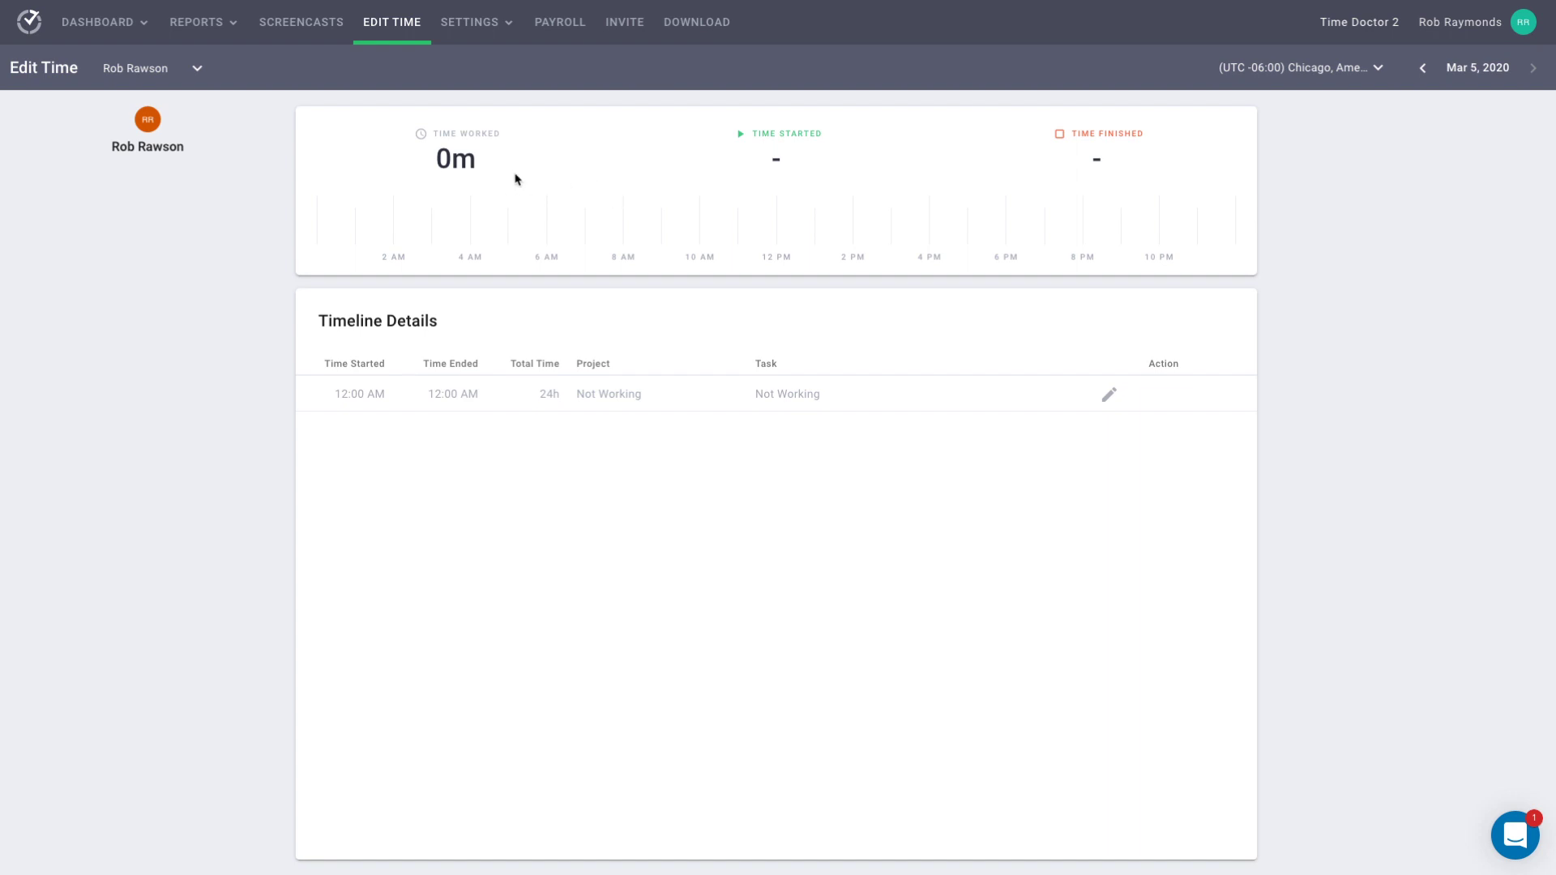
# Switch to the other team member's Edit Time records for Feb 28, 2020
pyautogui.click(185, 72)
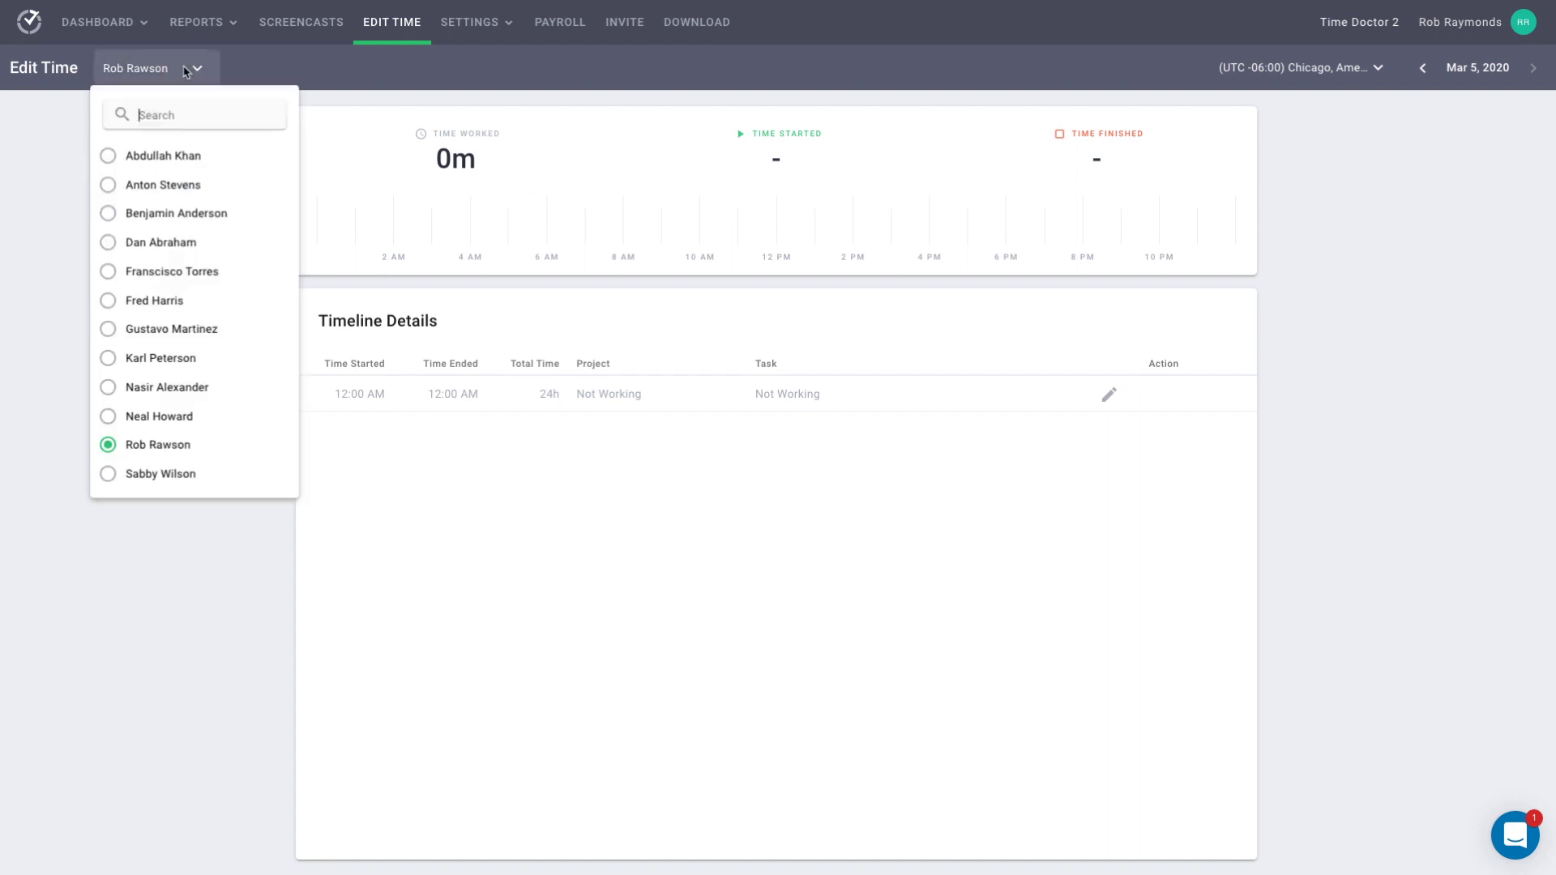
pyautogui.click(113, 158)
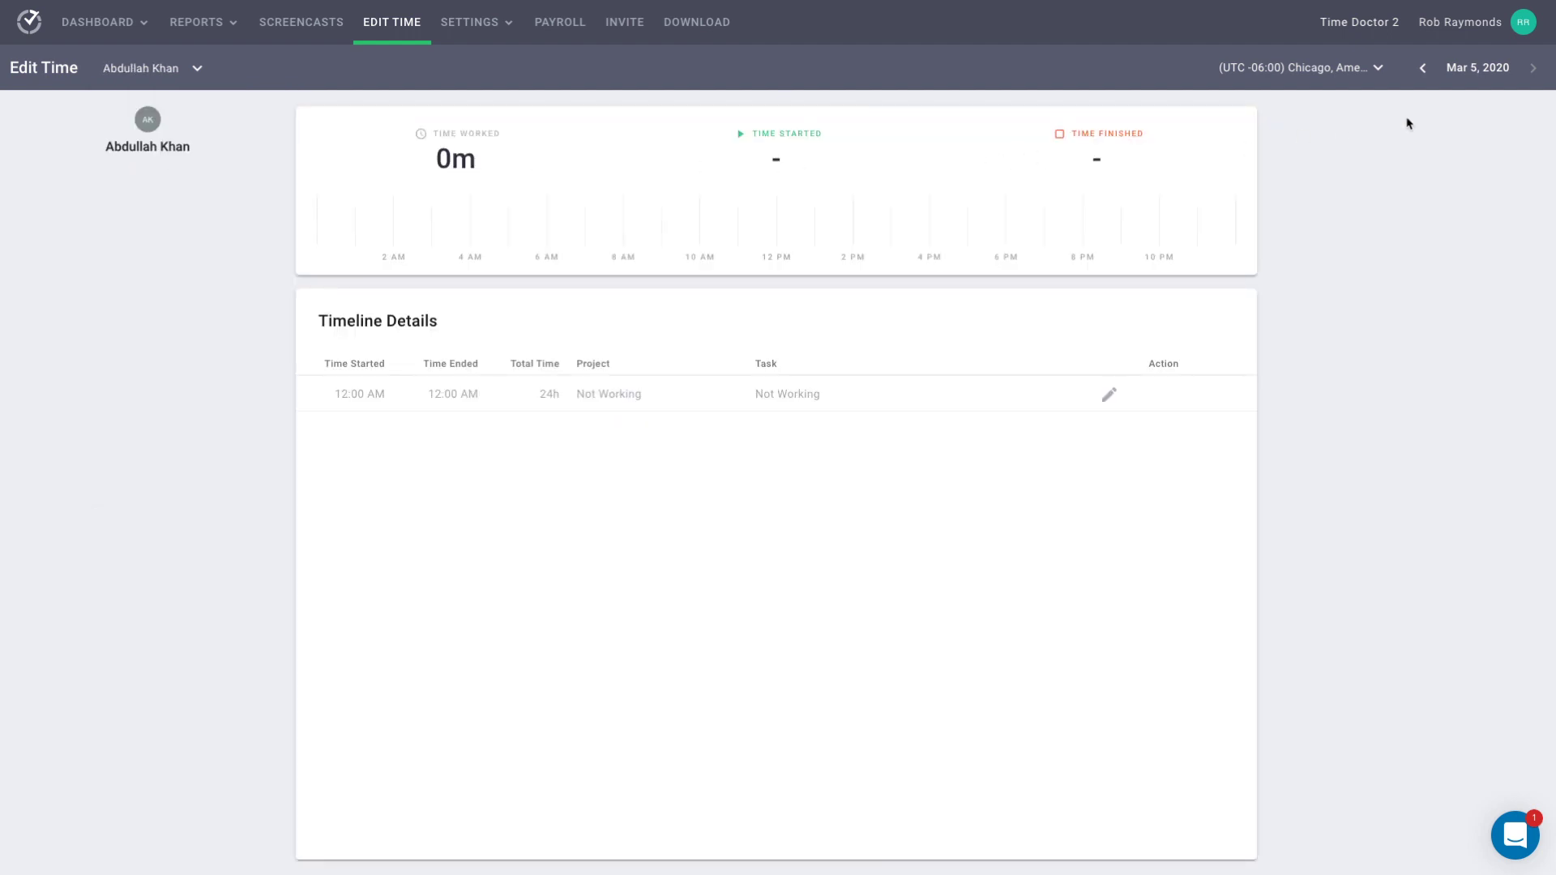
pyautogui.click(1482, 67)
pyautogui.click(1474, 122)
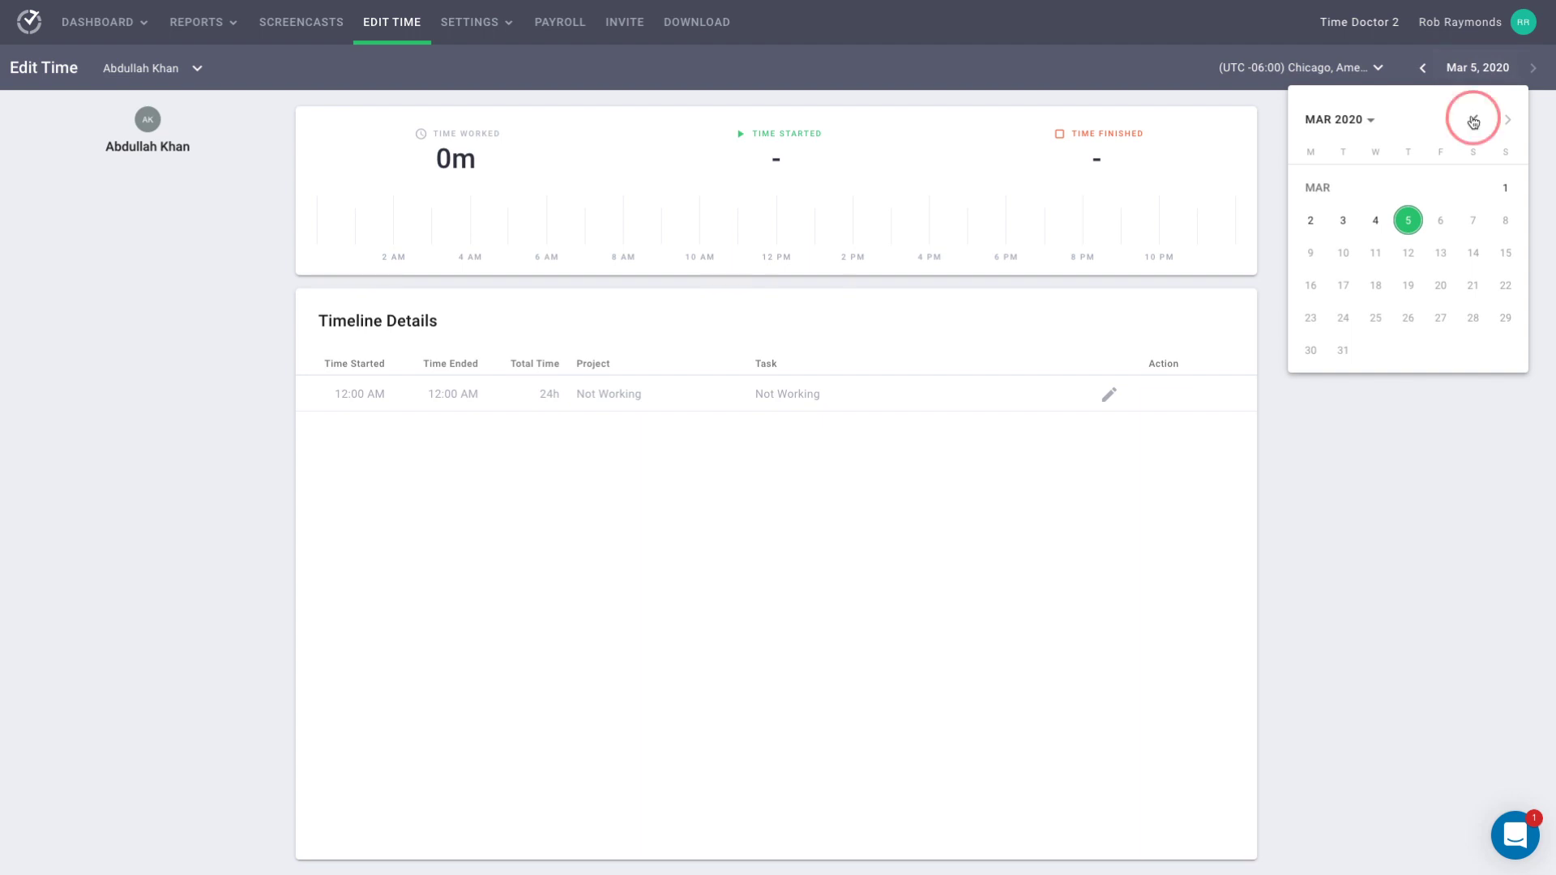
pyautogui.click(1440, 317)
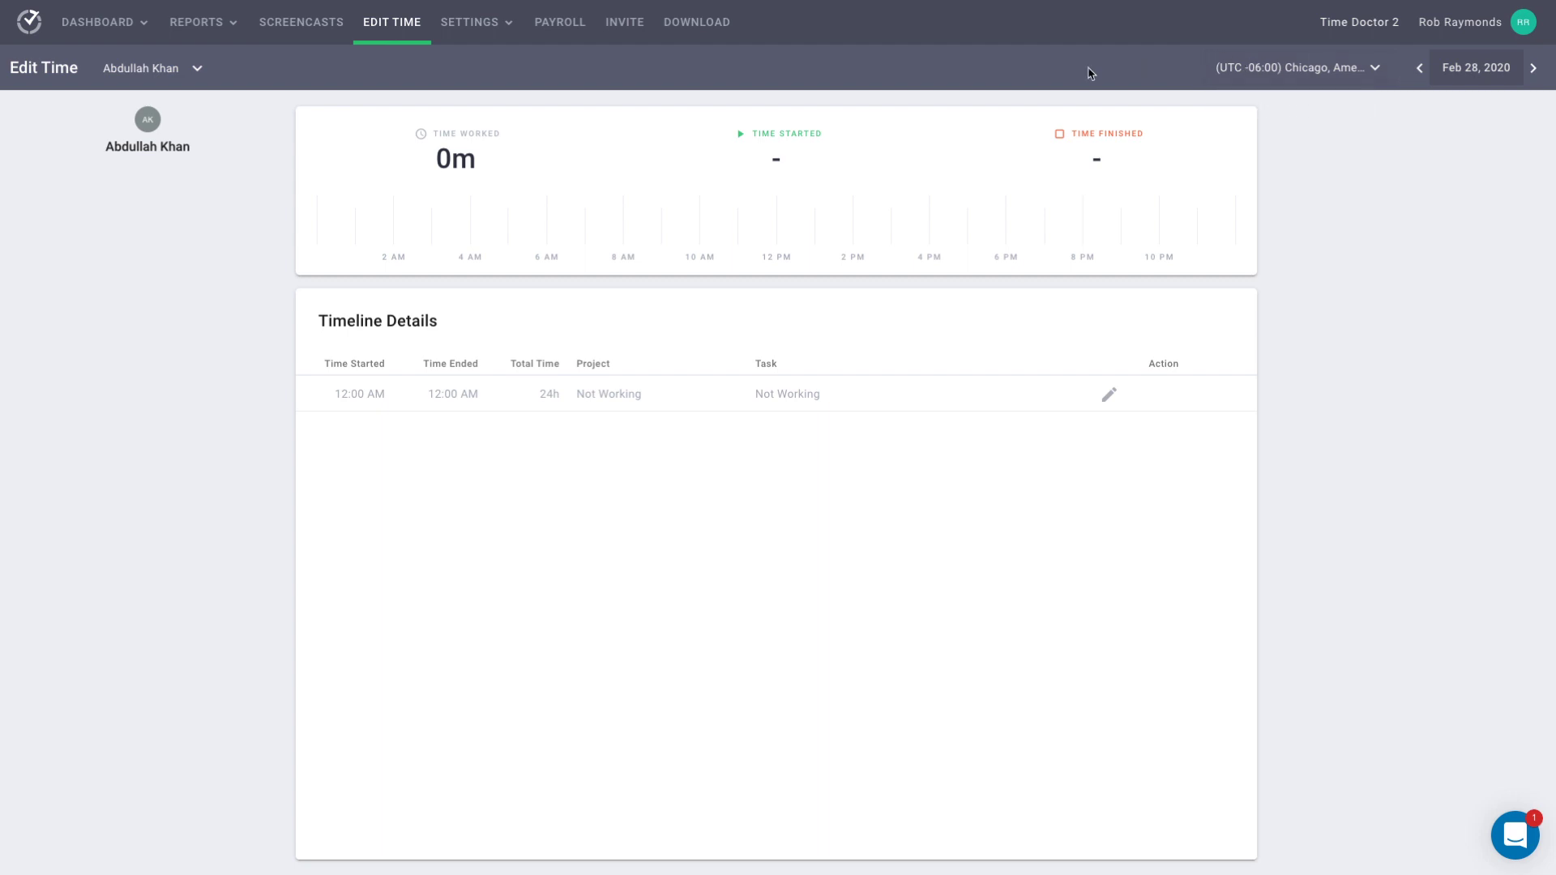
pyautogui.click(509, 31)
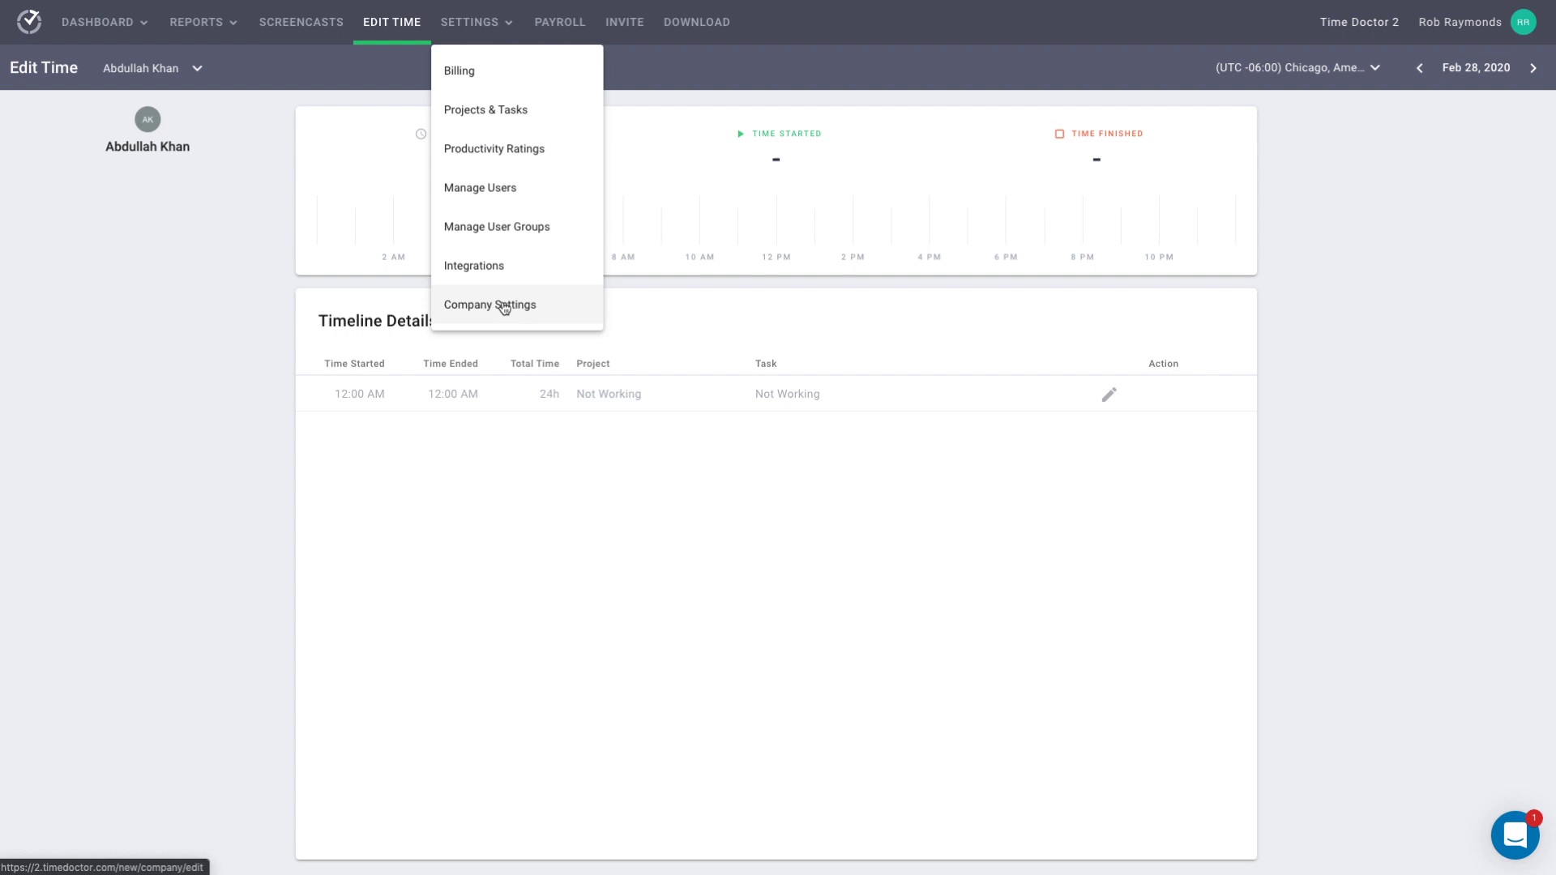
pyautogui.click(587, 298)
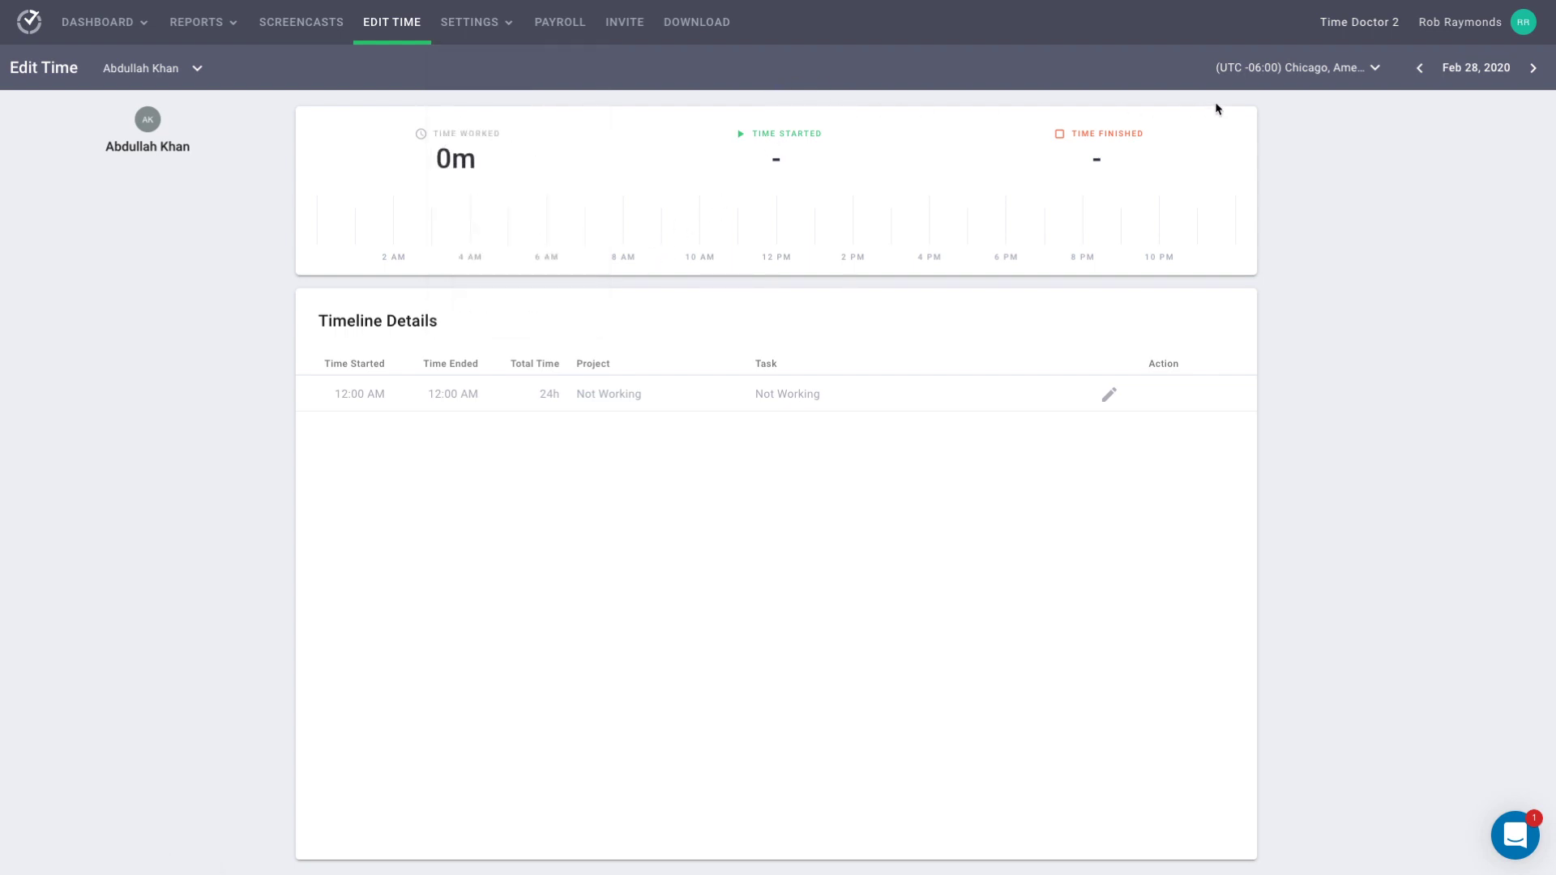
pyautogui.click(1308, 69)
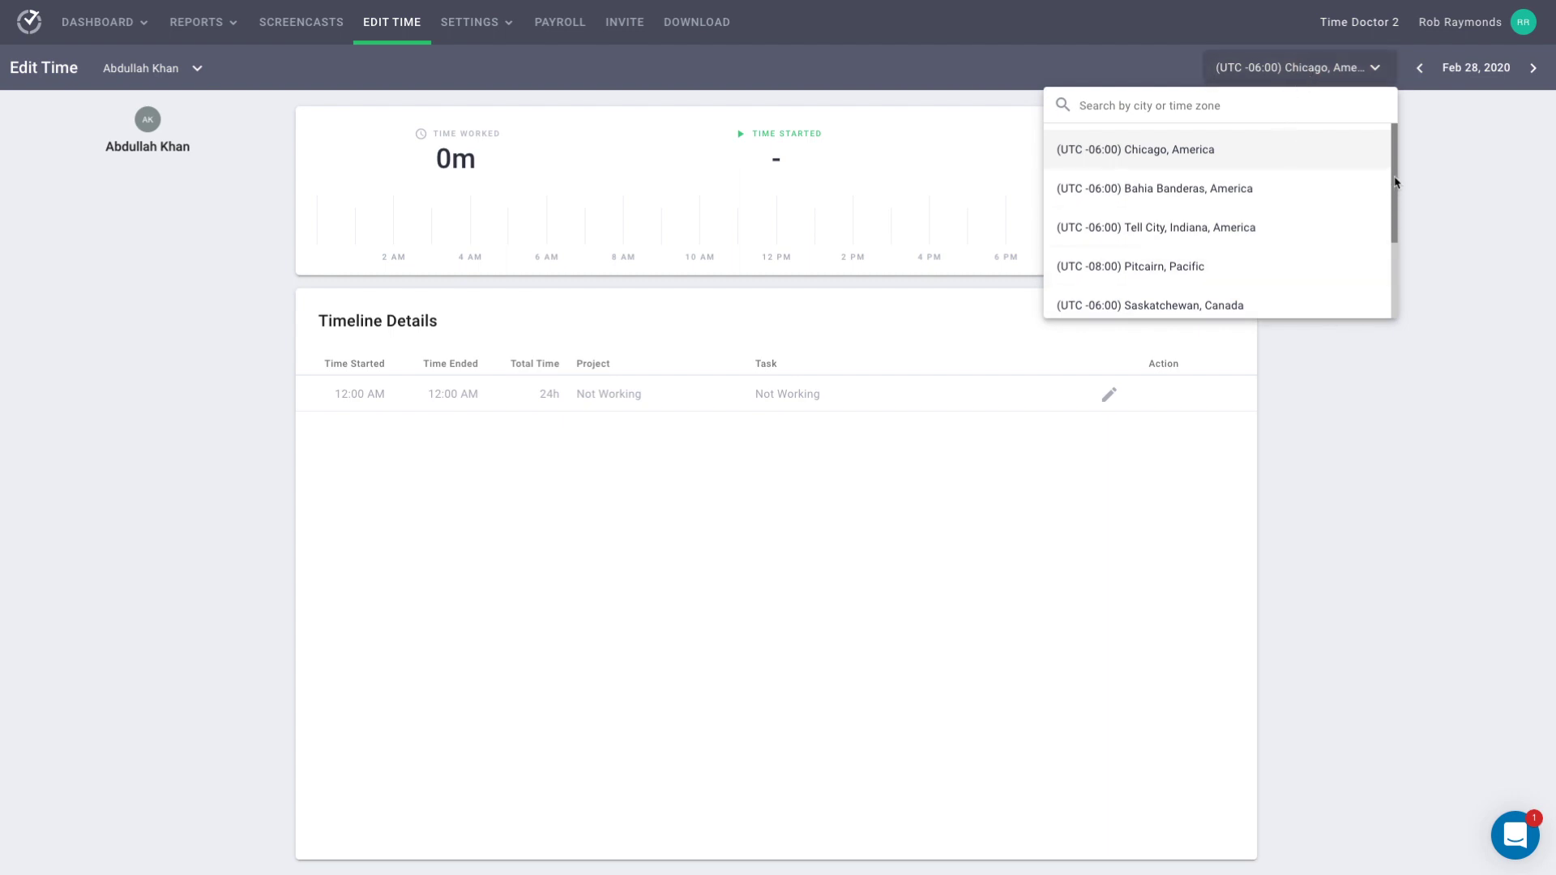
pyautogui.moveTo(1396, 171)
pyautogui.mouseDown()
pyautogui.moveTo(1398, 255)
pyautogui.moveTo(1399, 163)
pyautogui.mouseUp()
pyautogui.click(1185, 152)
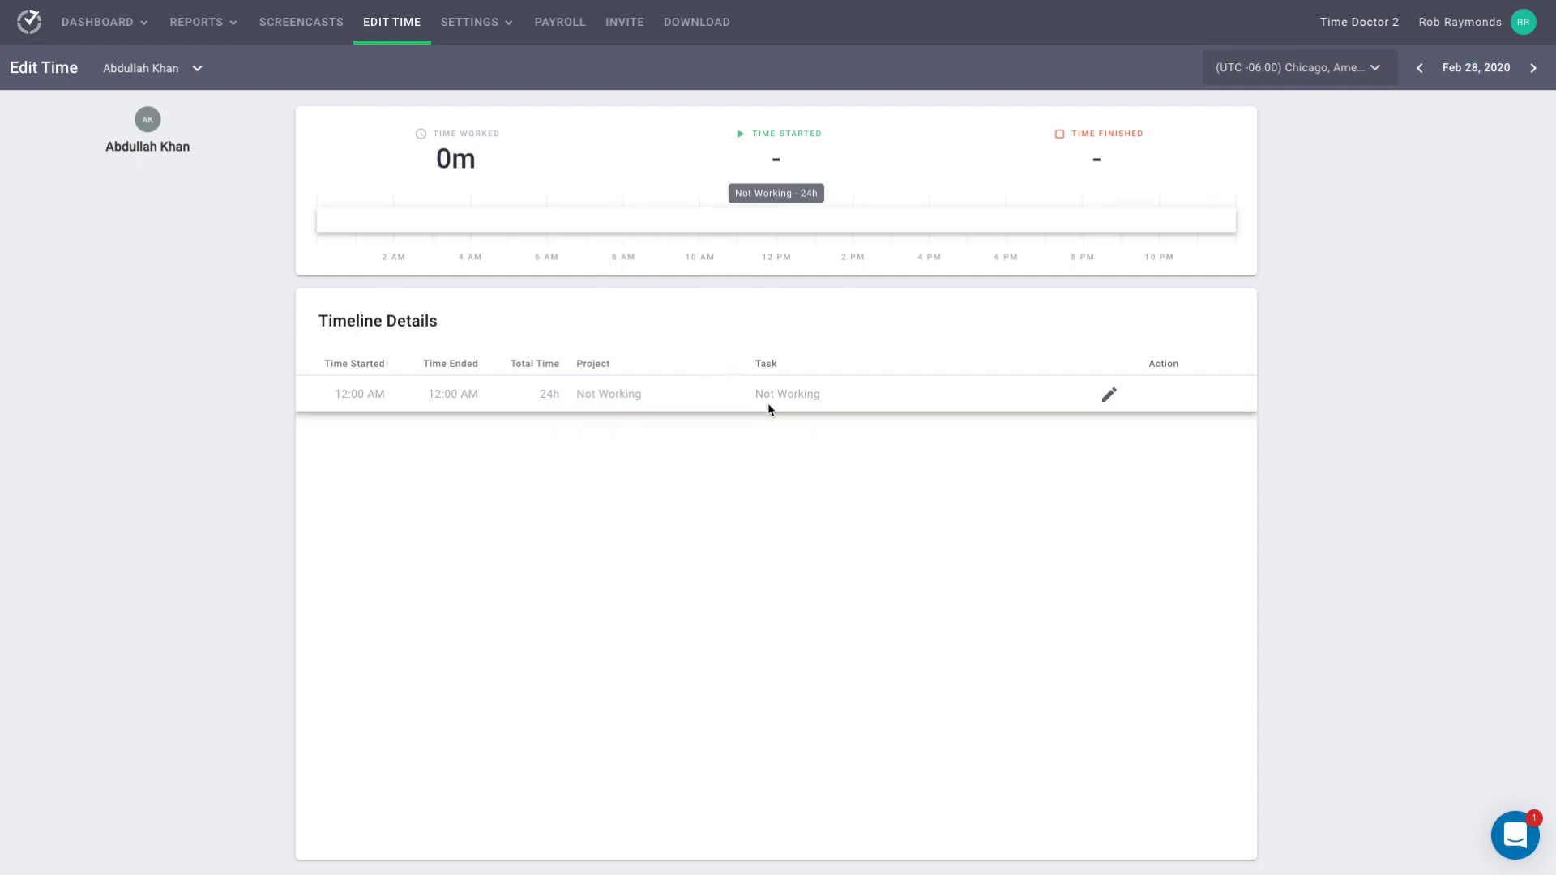
# Edit the Not Working row to run from 07:00 AM to 12:00 PM
pyautogui.click(1110, 396)
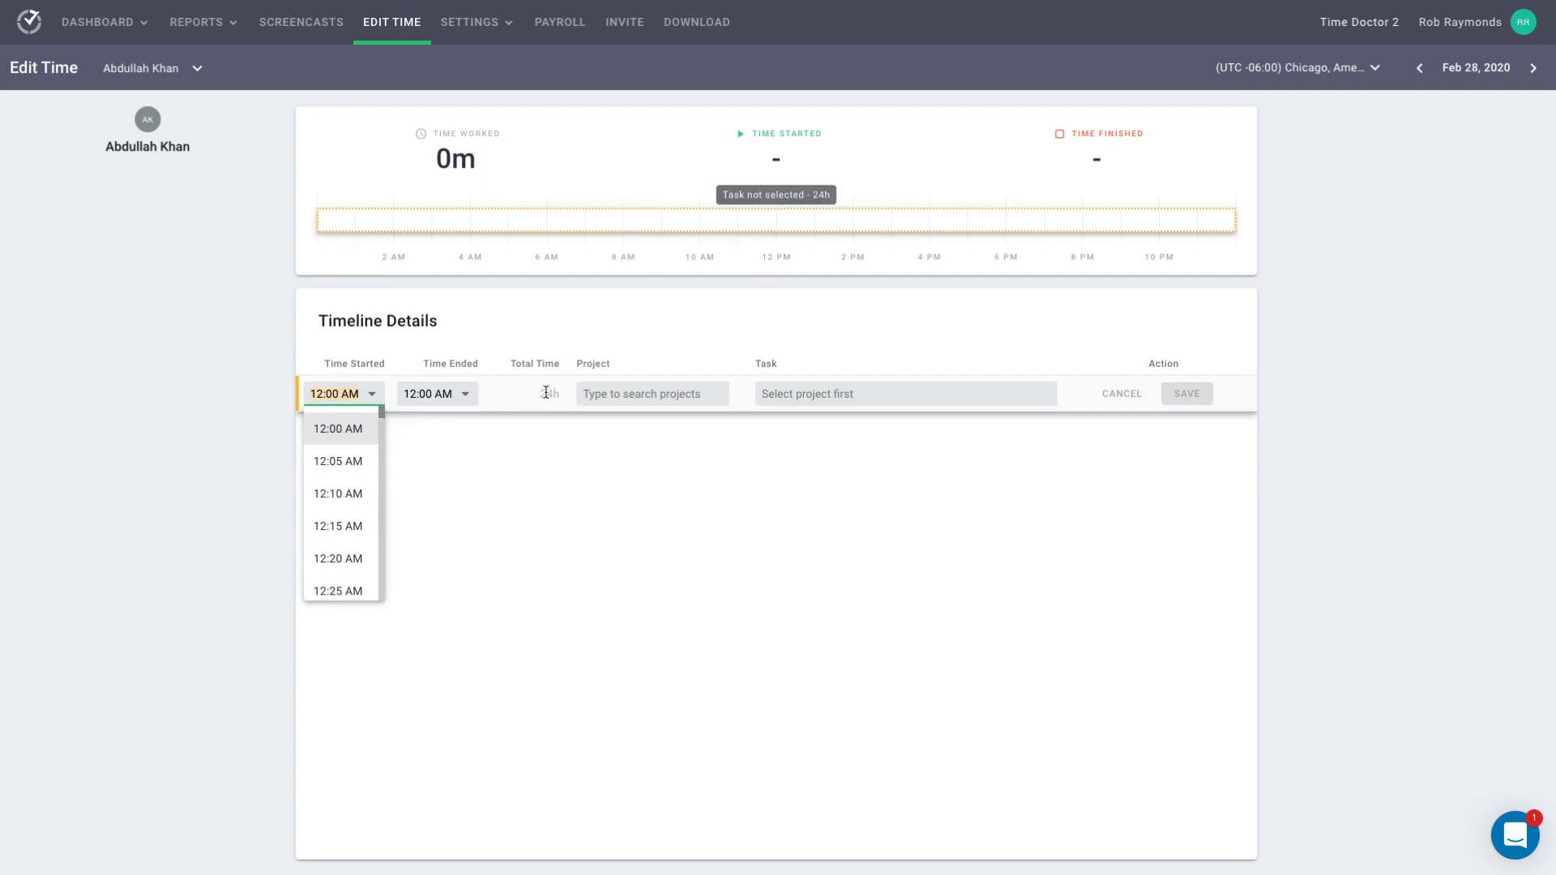
pyautogui.write('7')
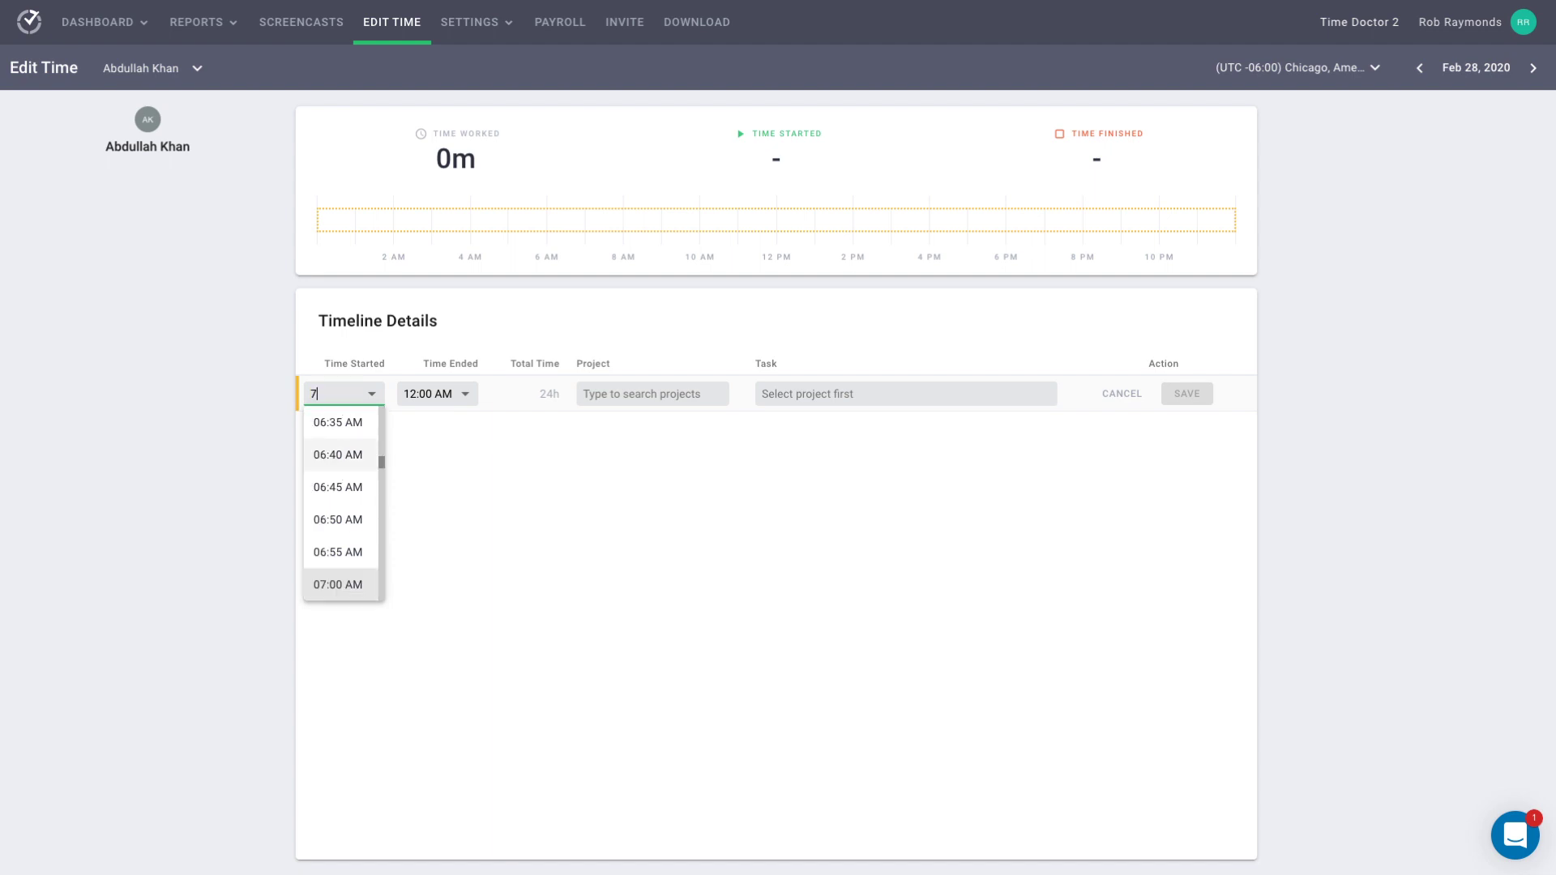
pyautogui.click(354, 584)
pyautogui.click(467, 392)
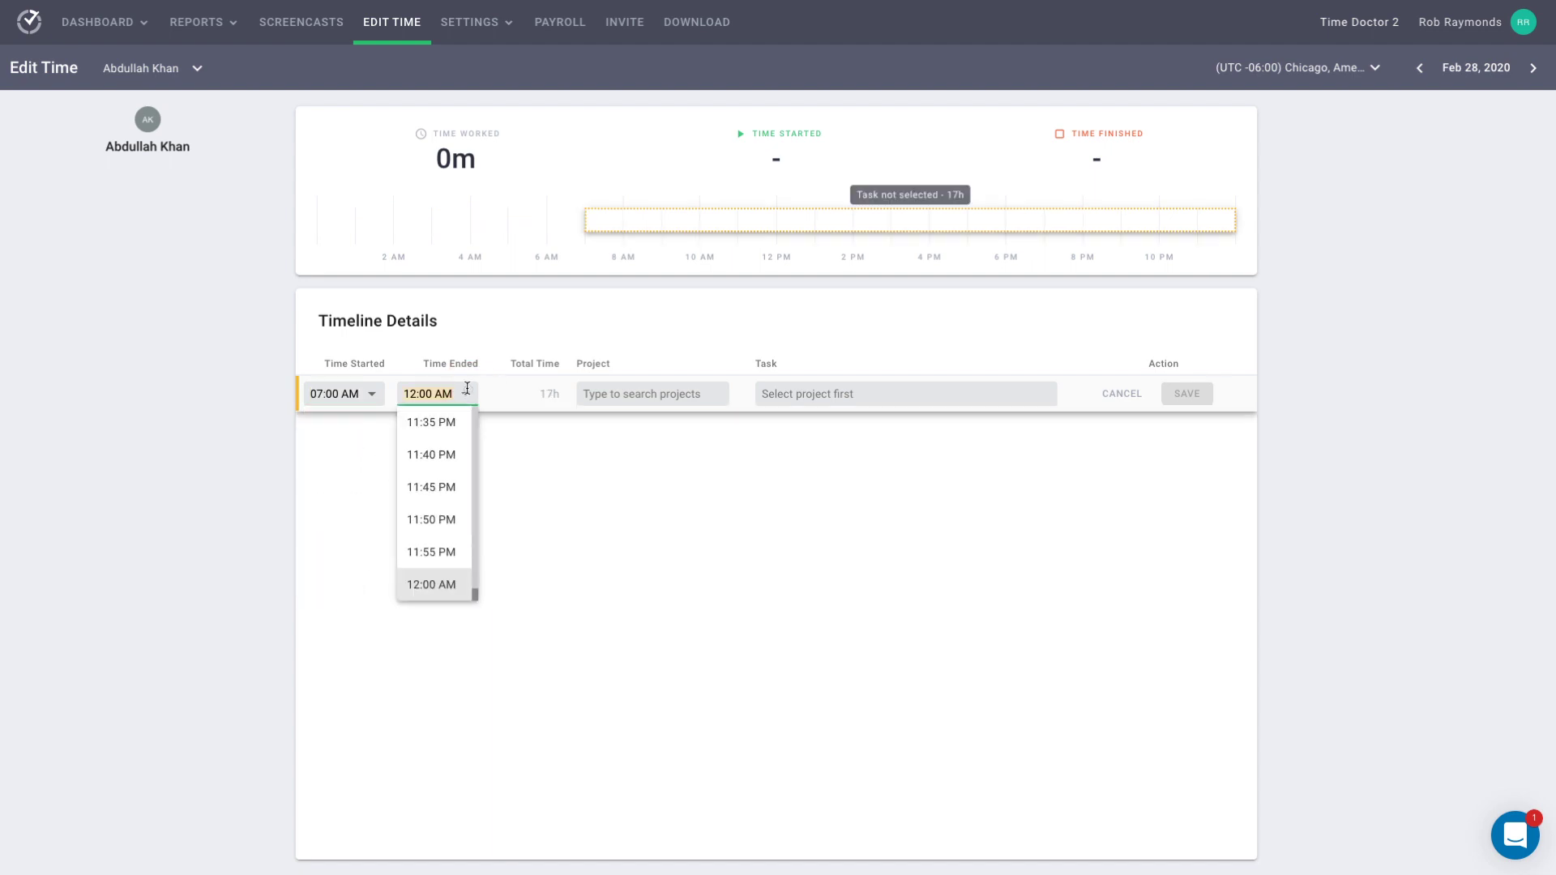
pyautogui.write('12')
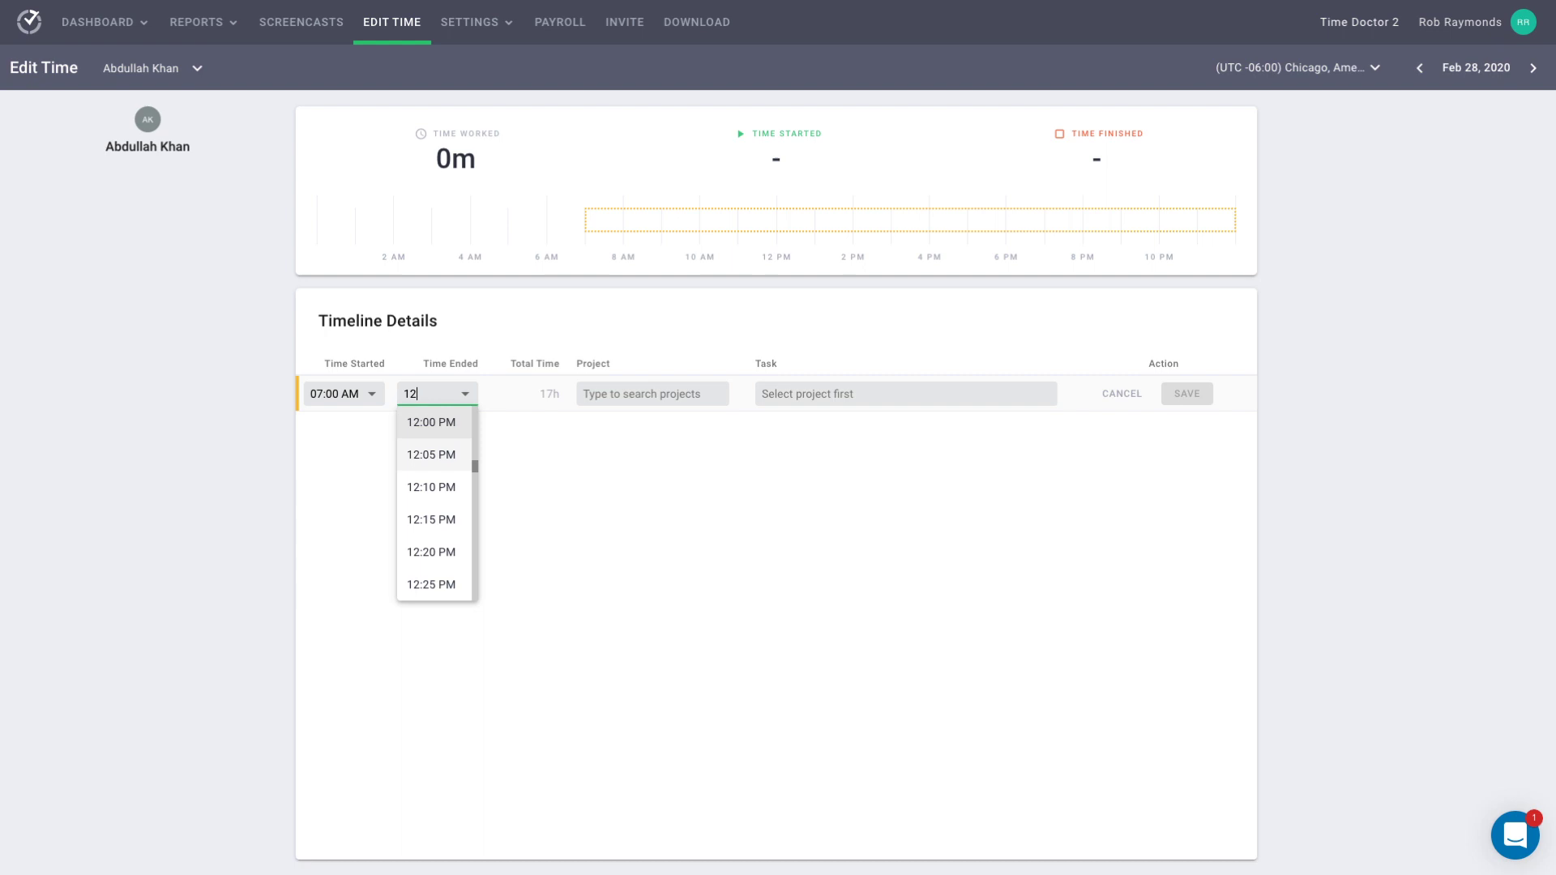
pyautogui.click(427, 430)
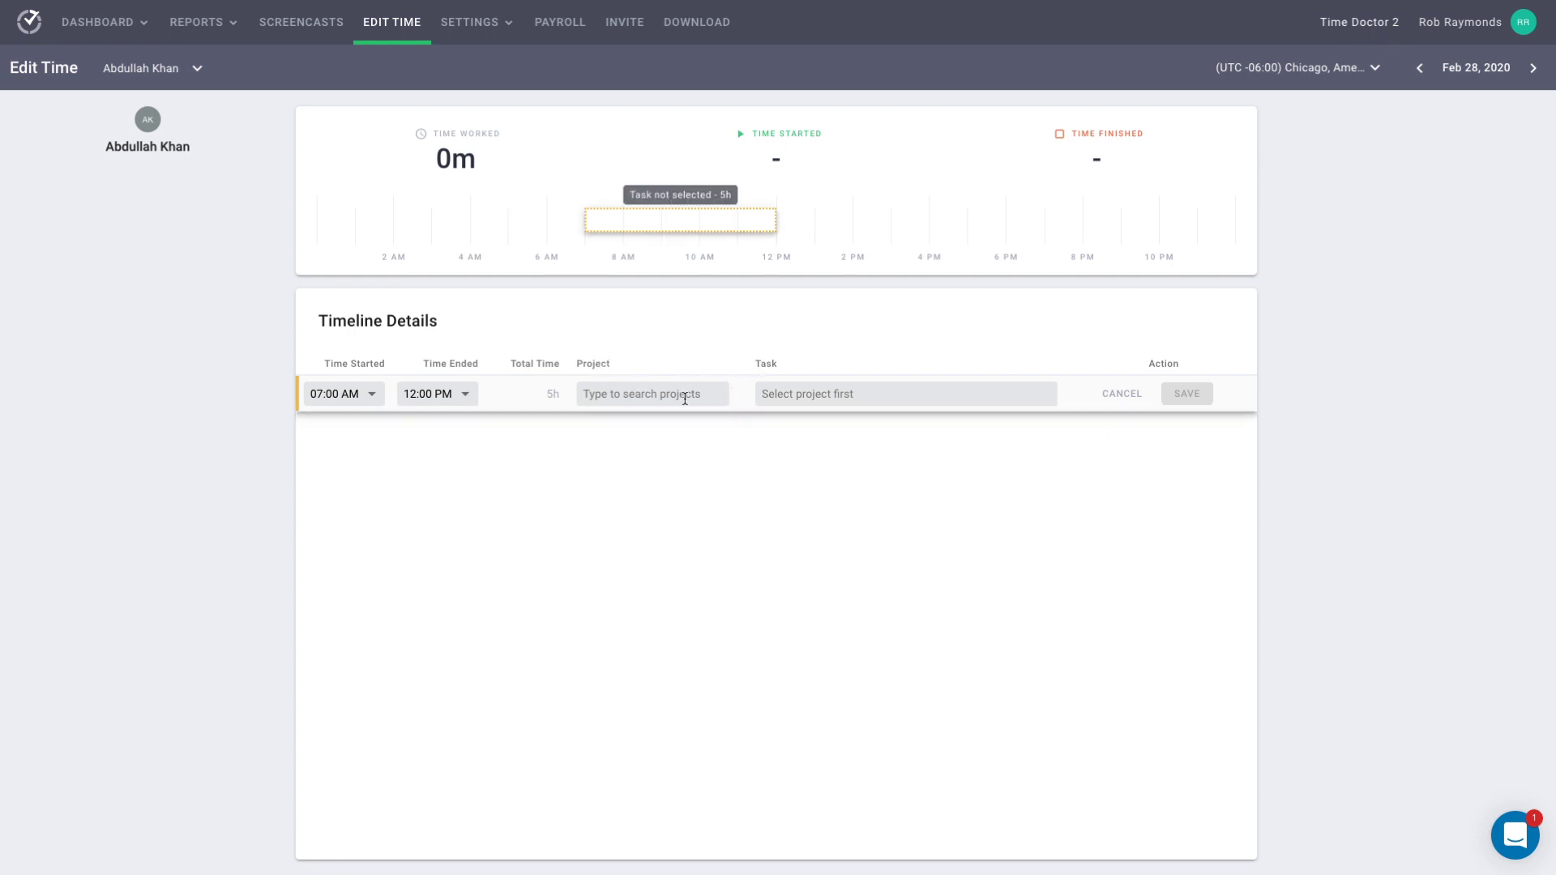
# Assign the entry to Art Team / Logo Design and save the 5h block
pyautogui.click(595, 395)
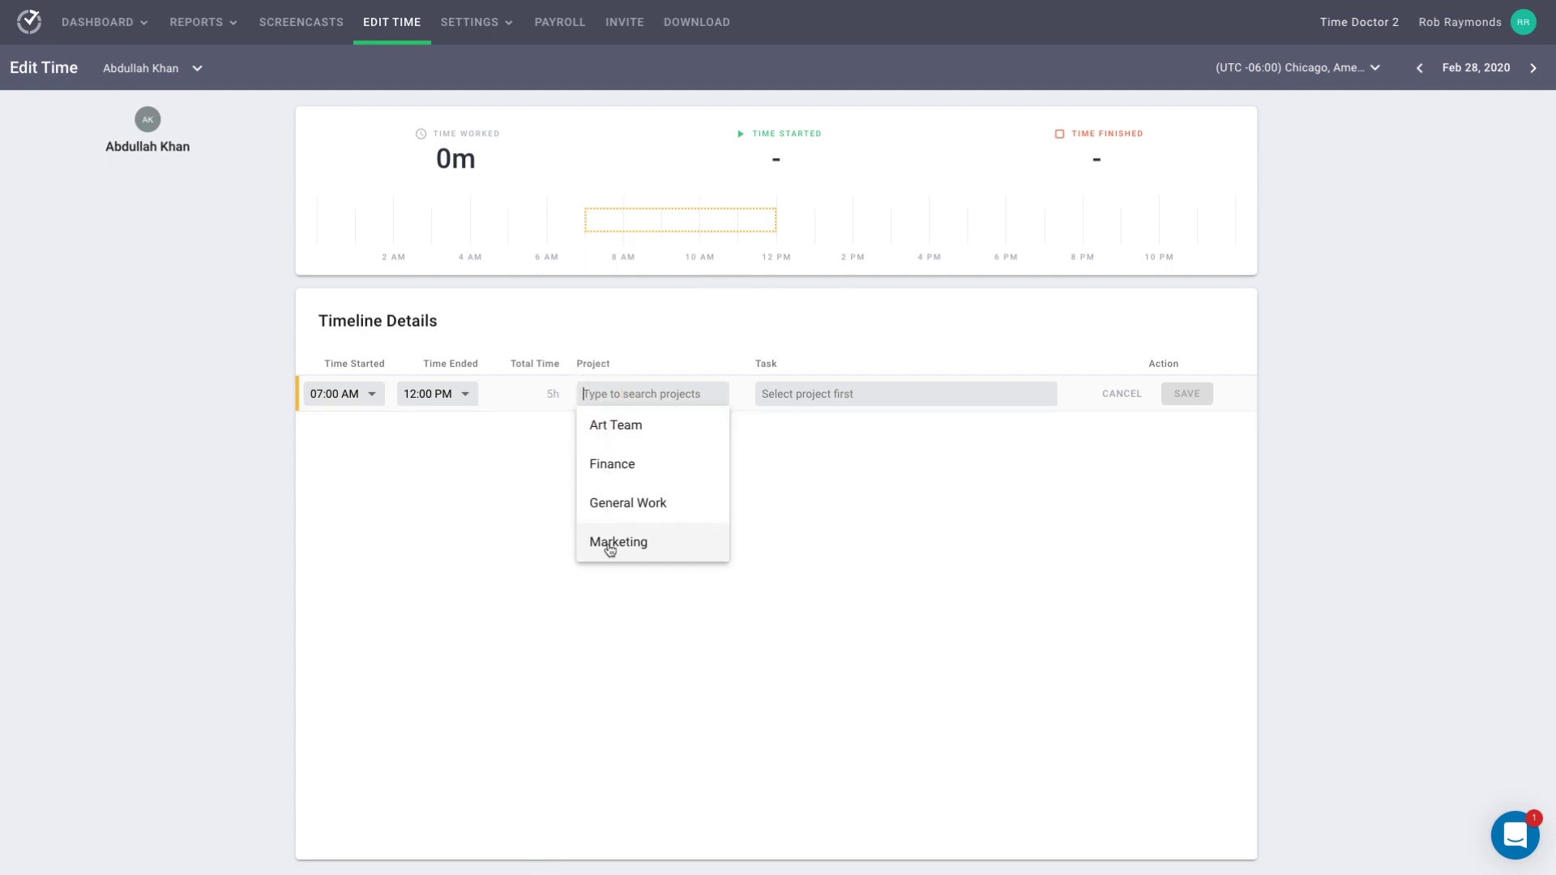
pyautogui.click(610, 431)
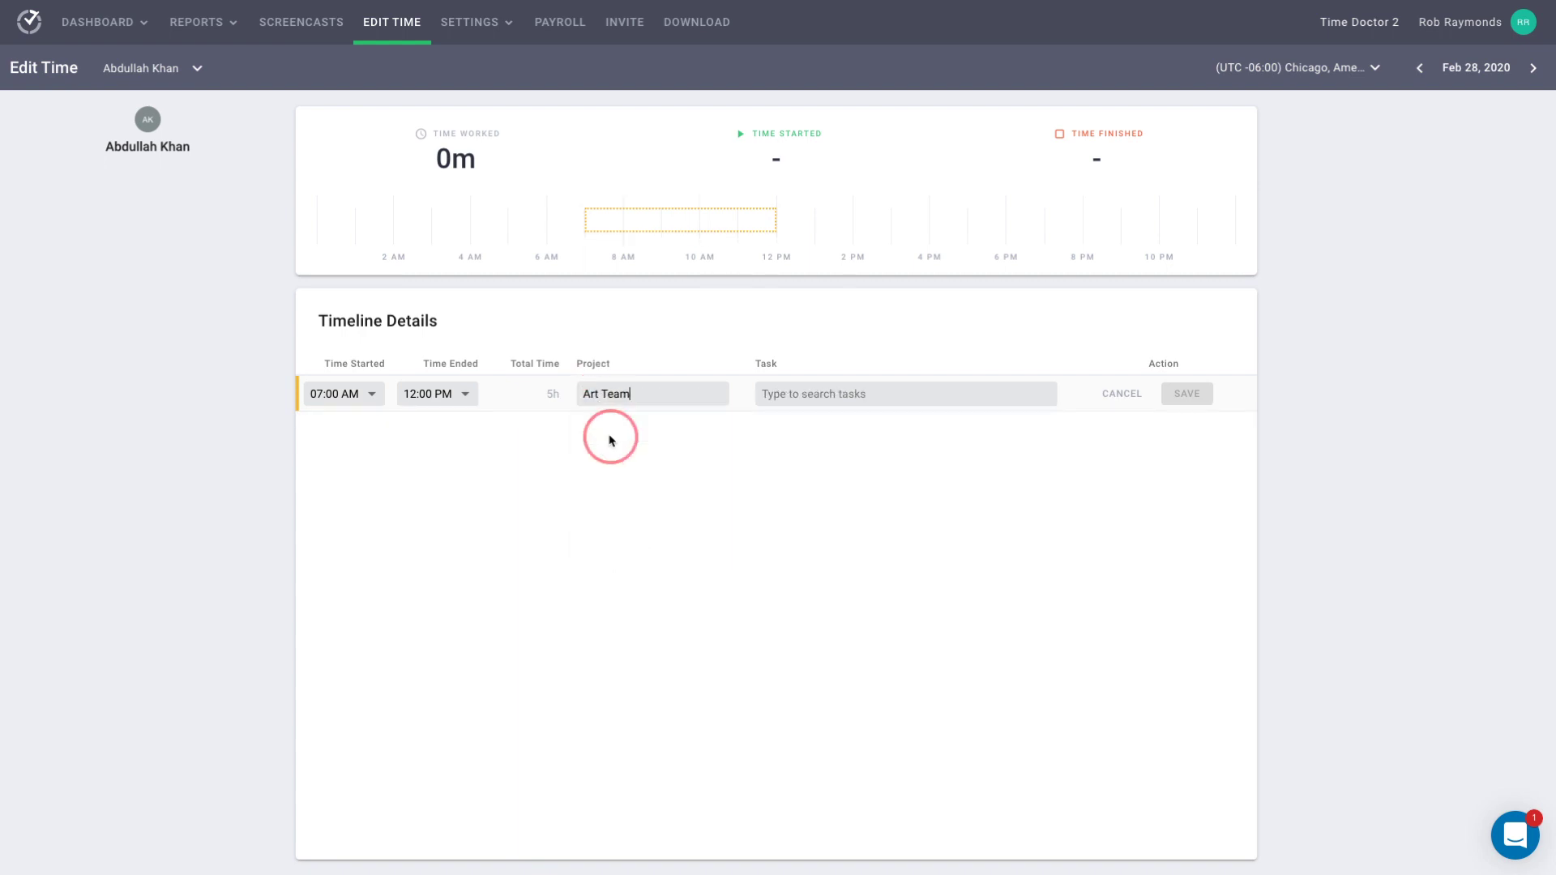
pyautogui.click(785, 394)
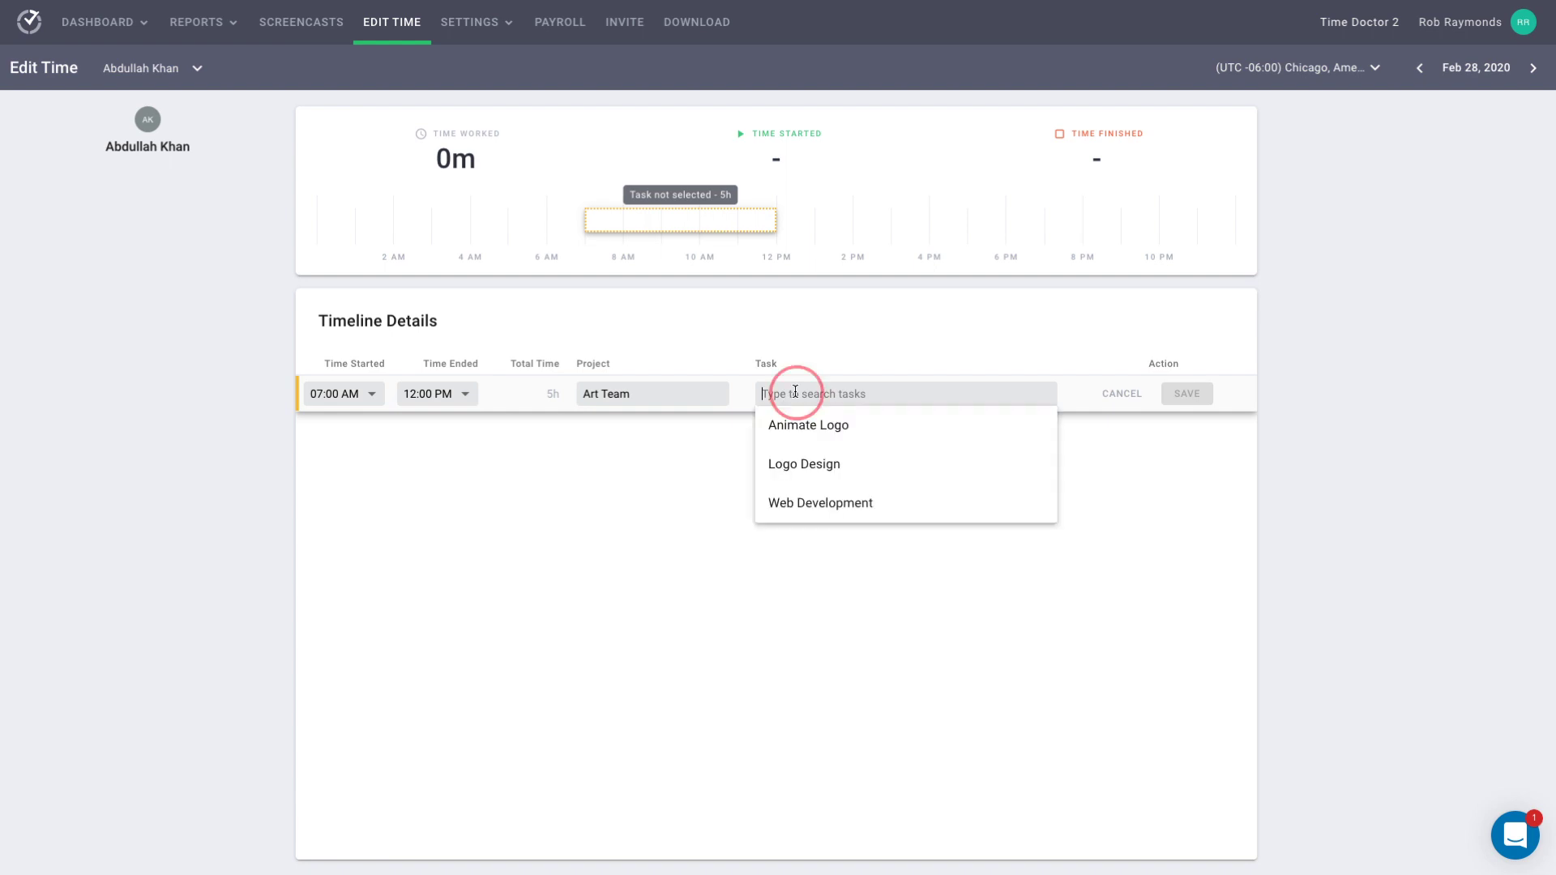
pyautogui.click(800, 469)
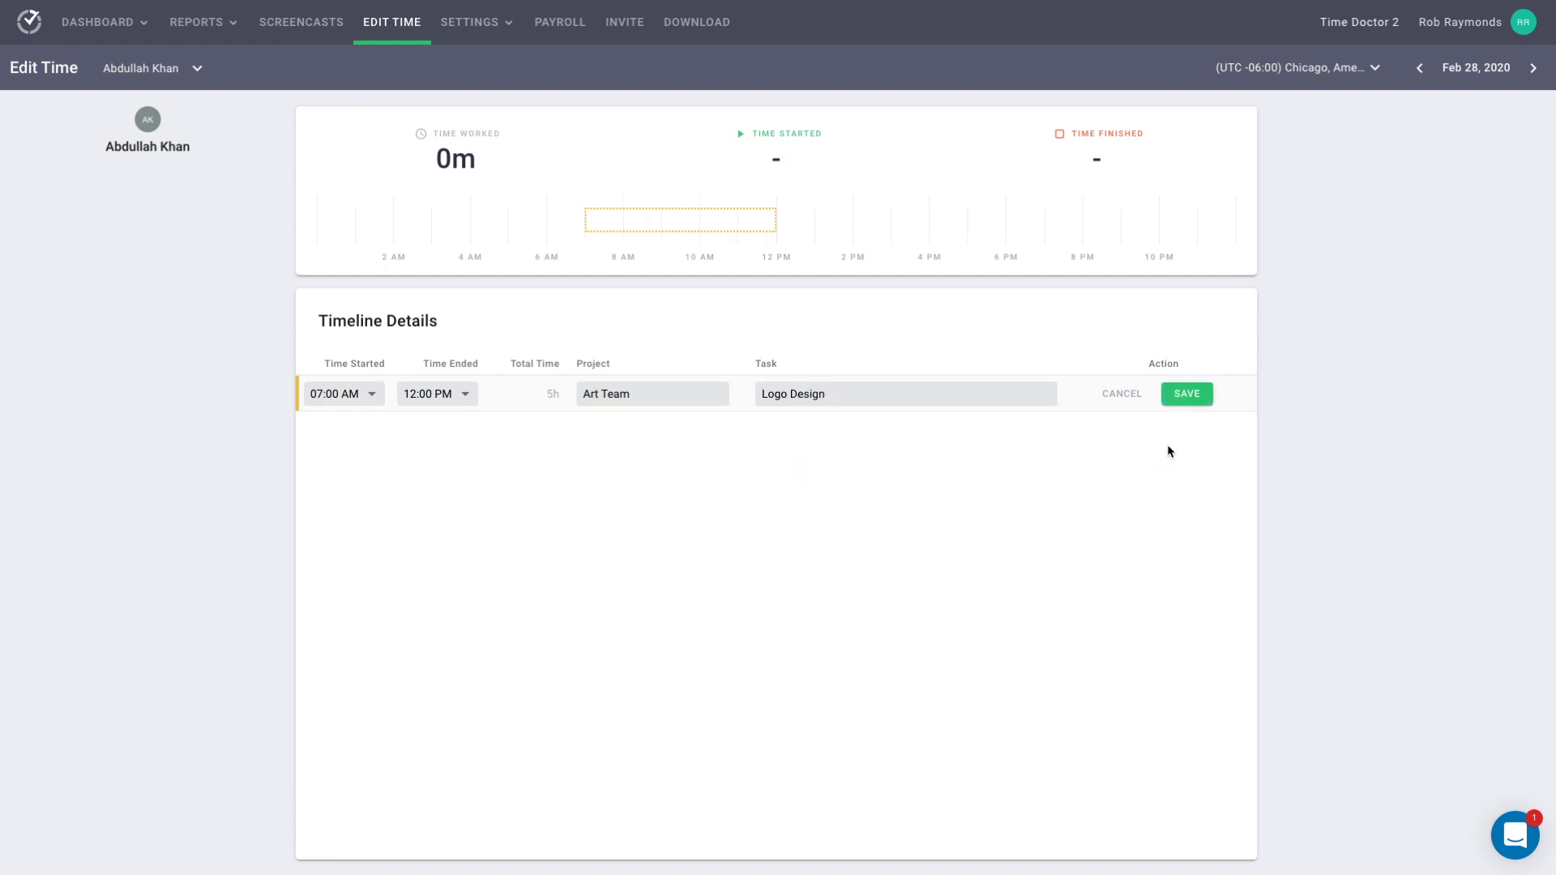
pyautogui.click(1188, 395)
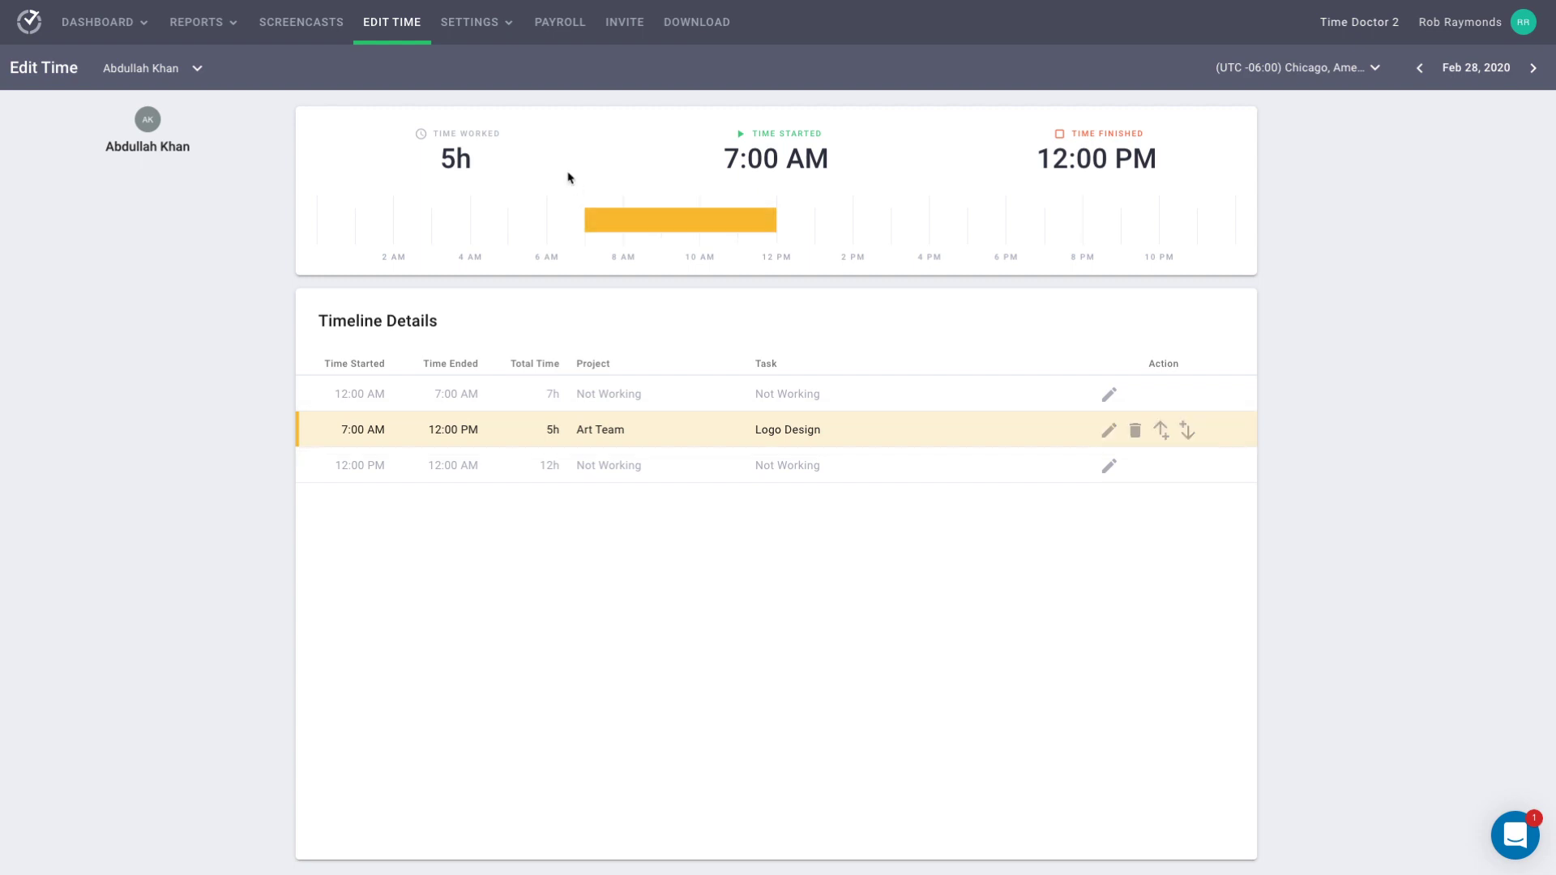
pyautogui.click(483, 34)
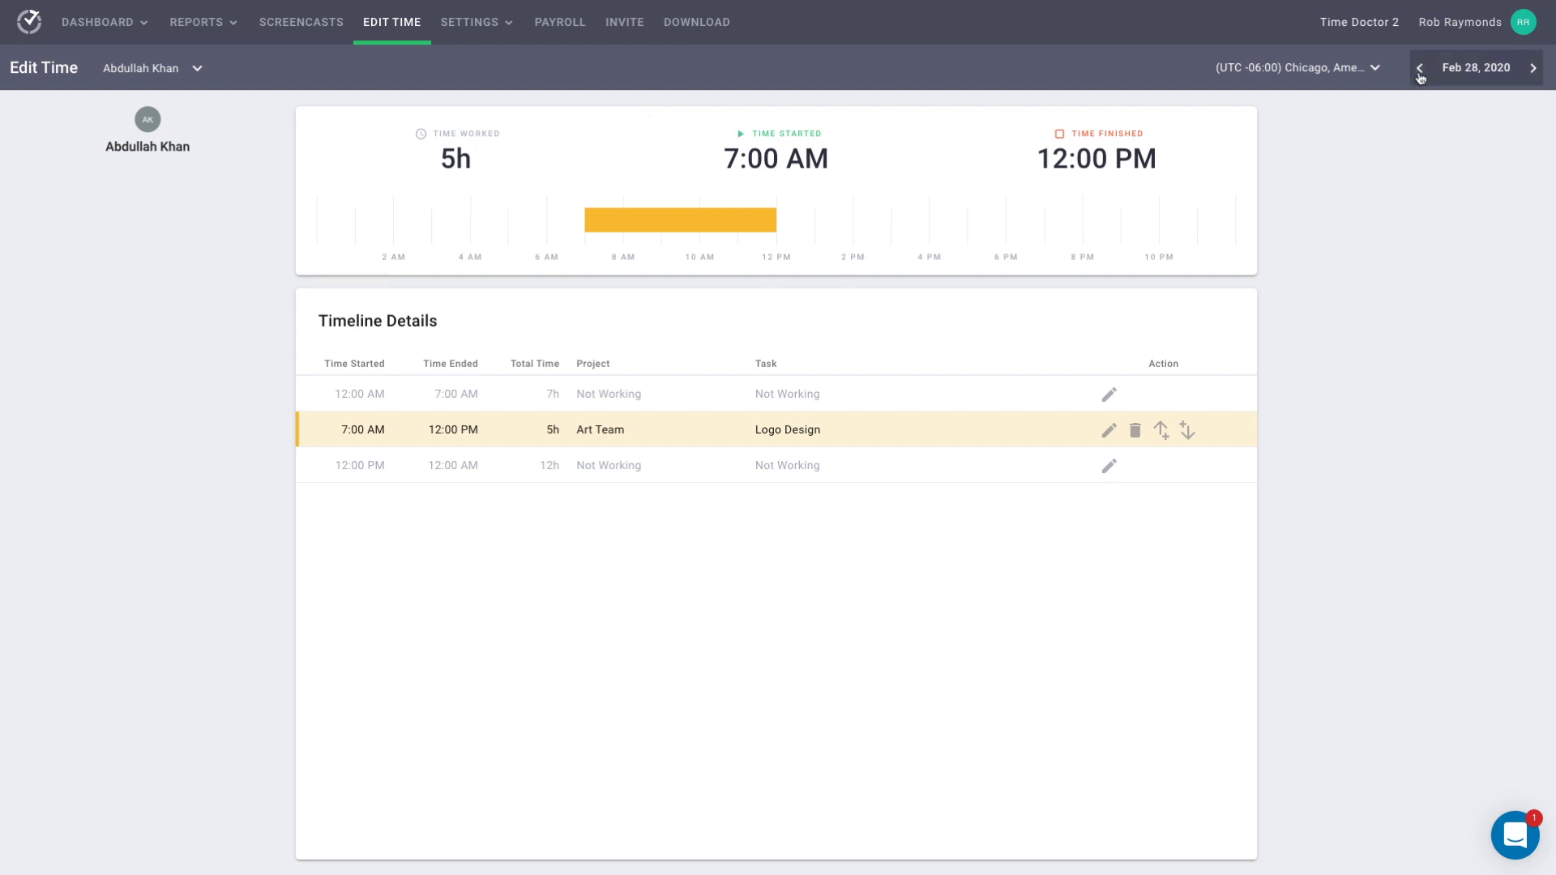
pyautogui.click(1457, 69)
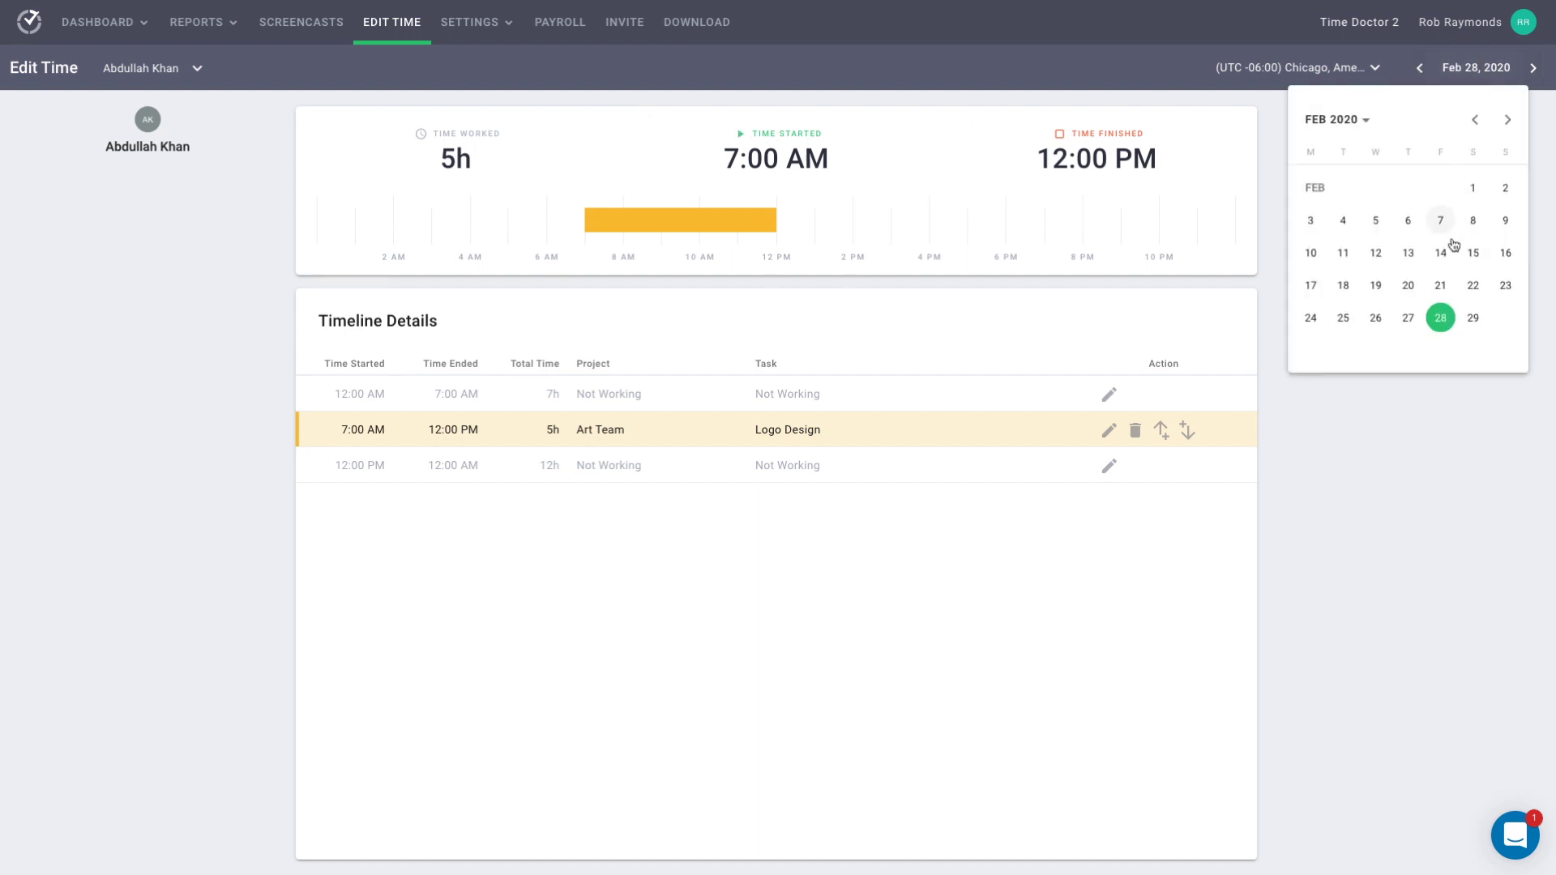
pyautogui.click(1443, 283)
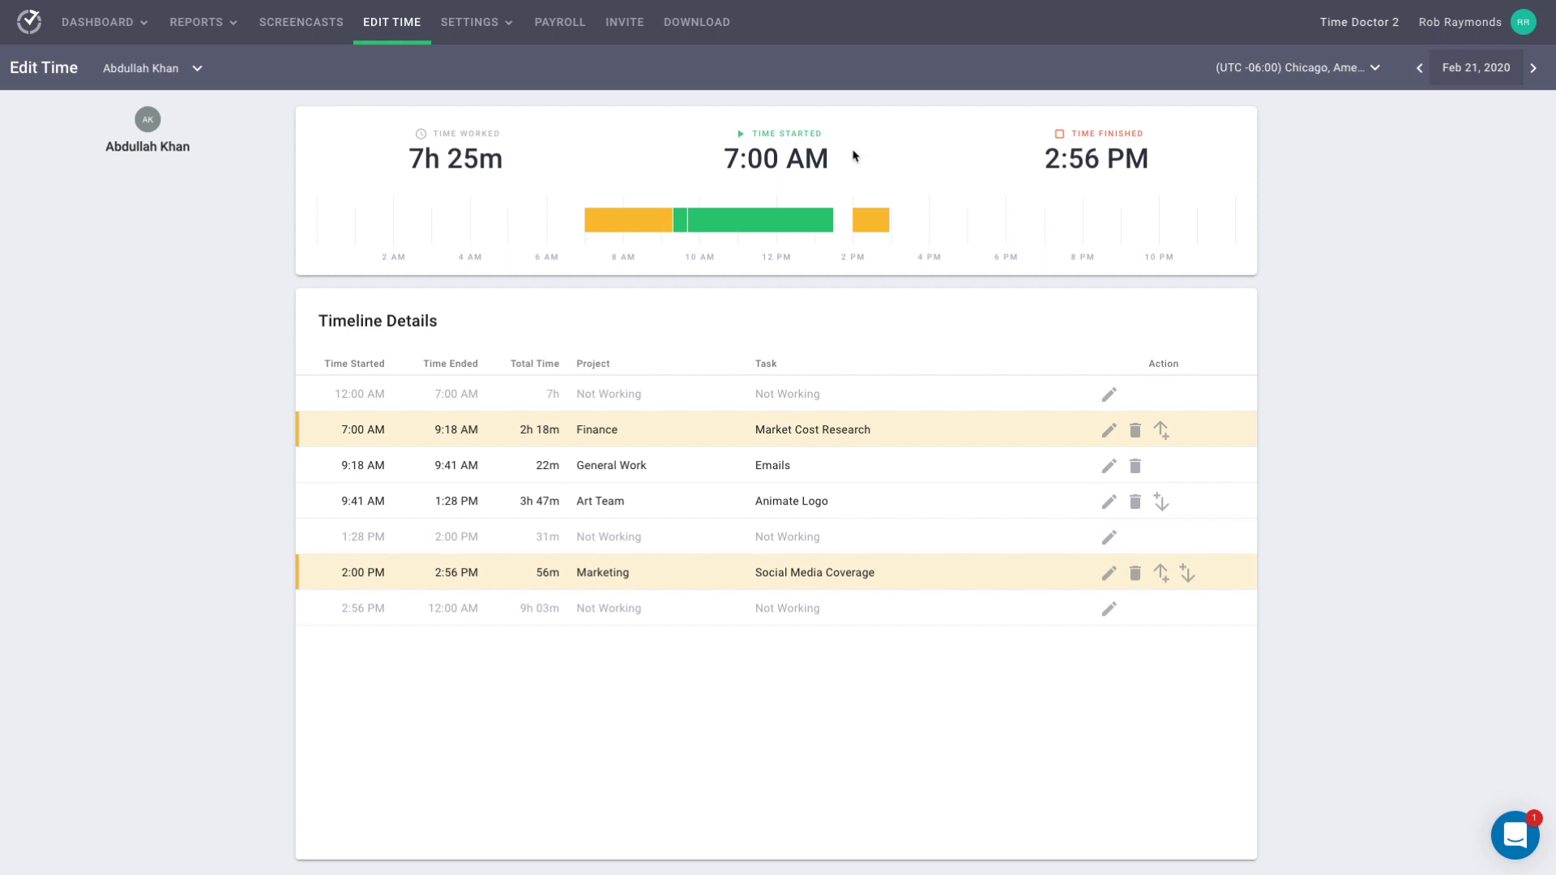
pyautogui.moveTo(844, 220)
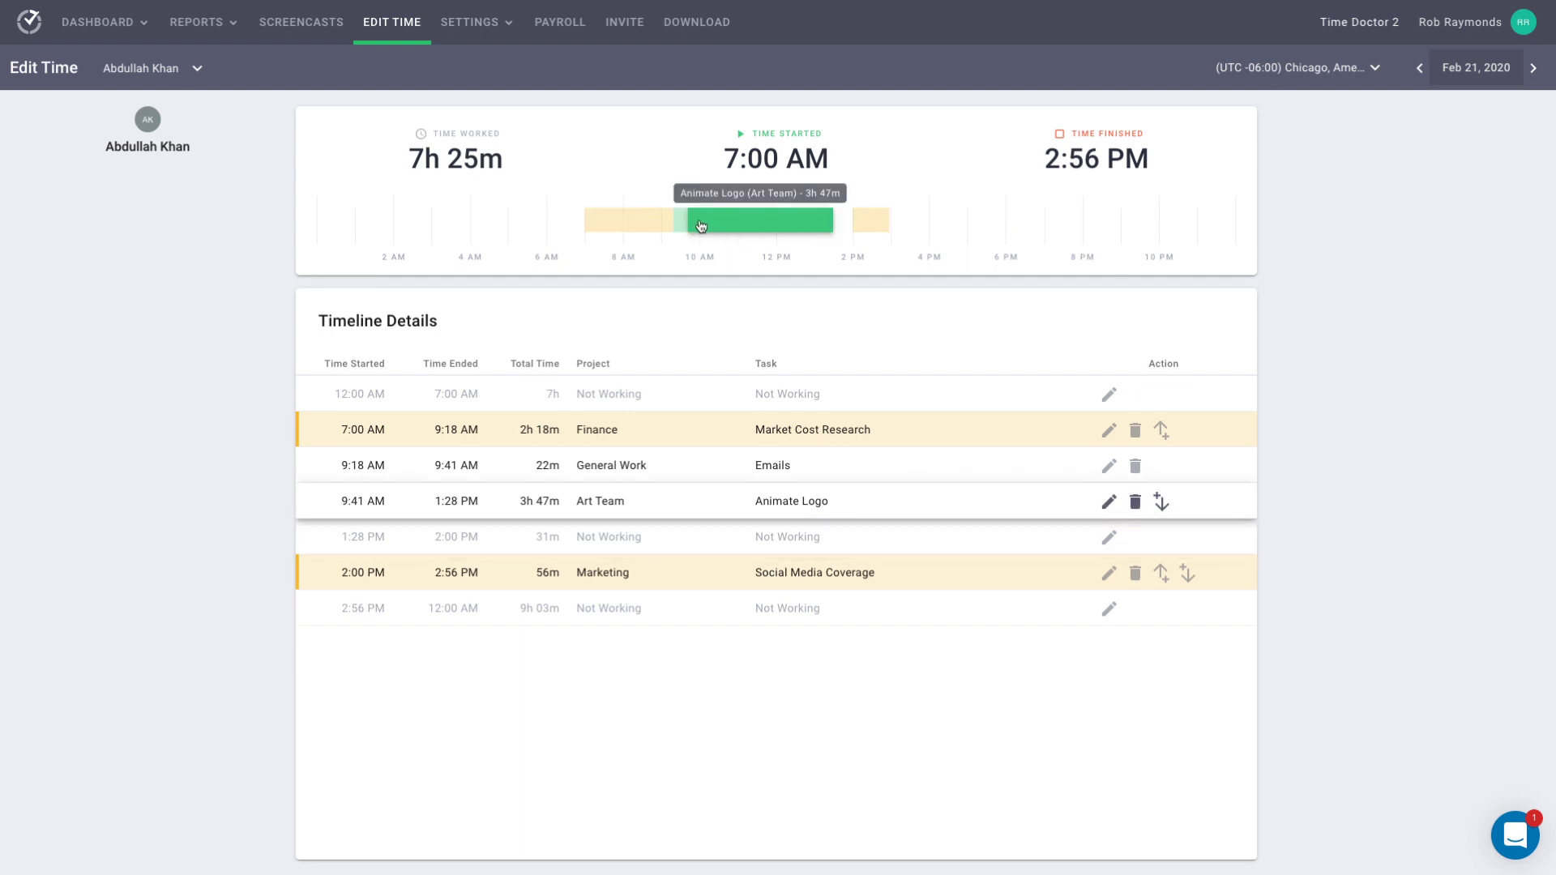
pyautogui.moveTo(681, 224)
pyautogui.moveTo(569, 232)
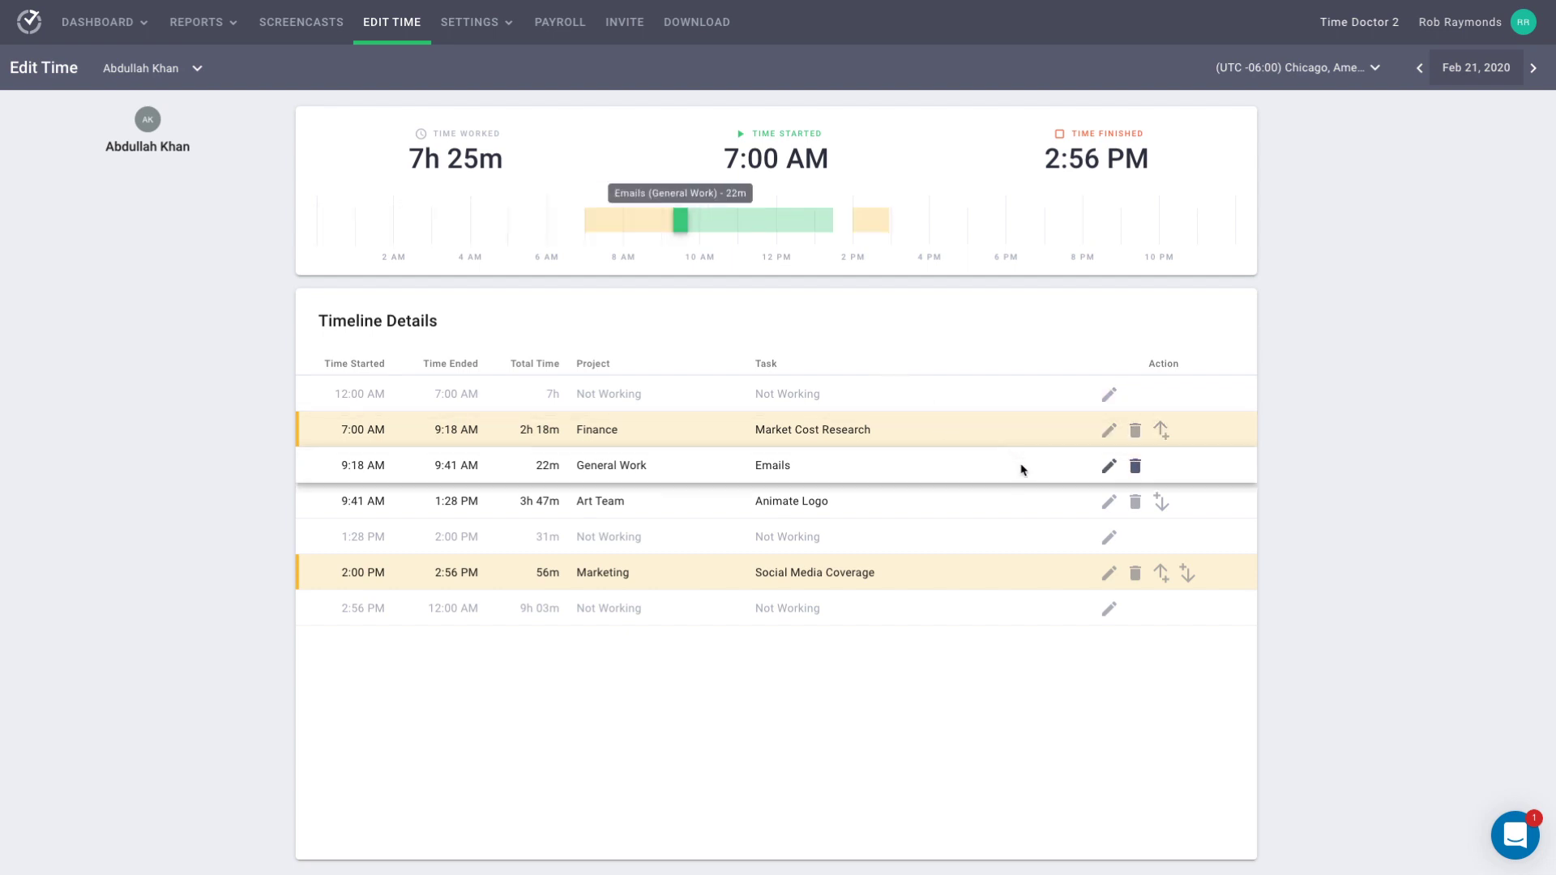
# Change the 9:41 AM–1:28 PM Art Team entry's task from Animate Logo to Web Development and save
pyautogui.click(1110, 503)
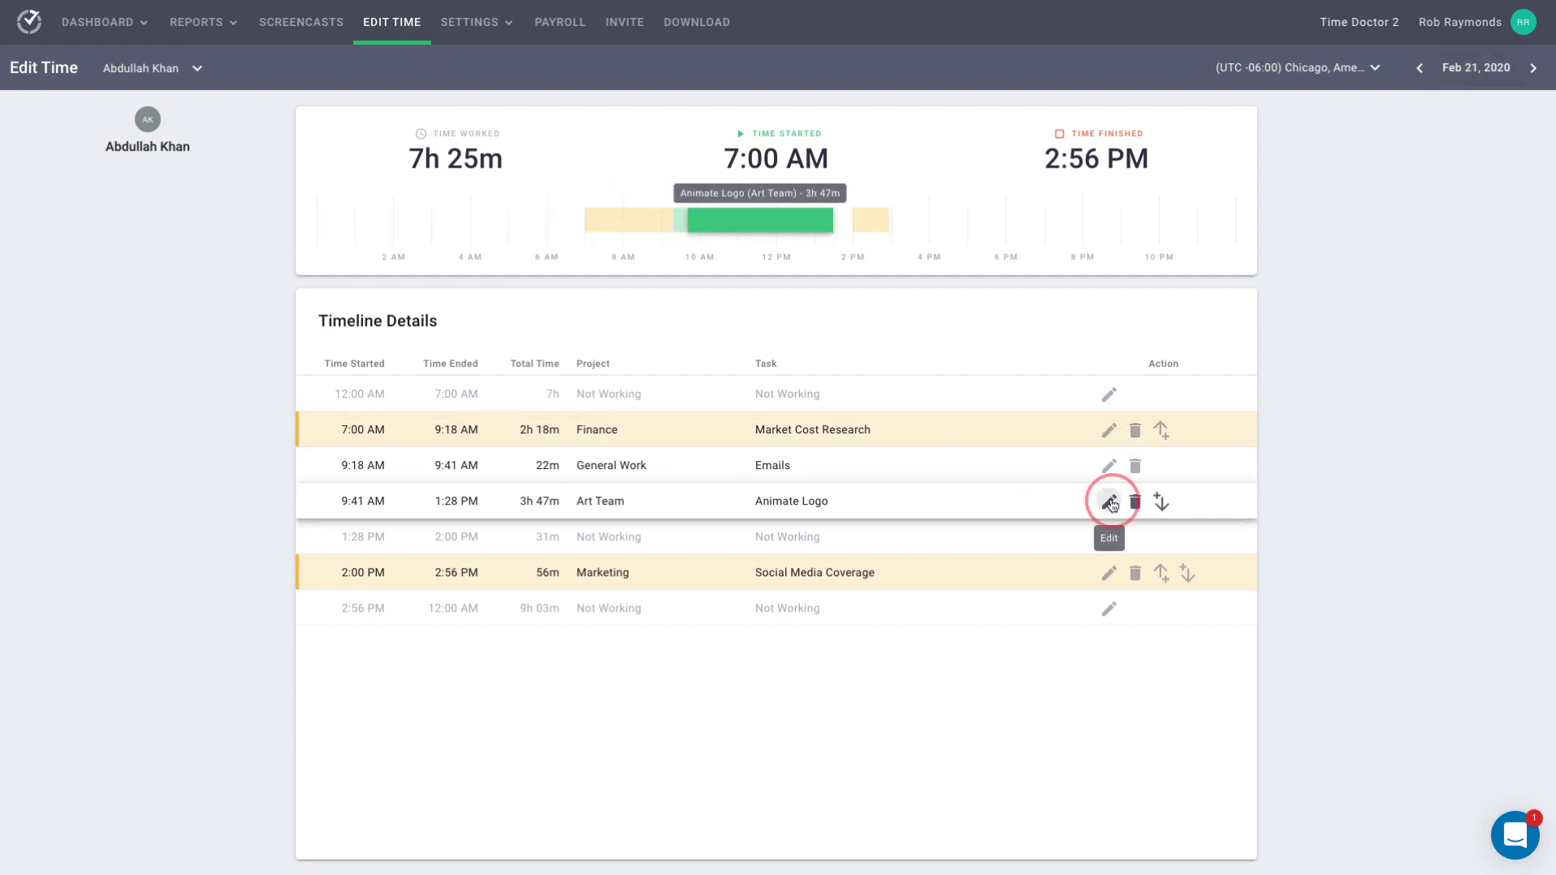
pyautogui.click(681, 502)
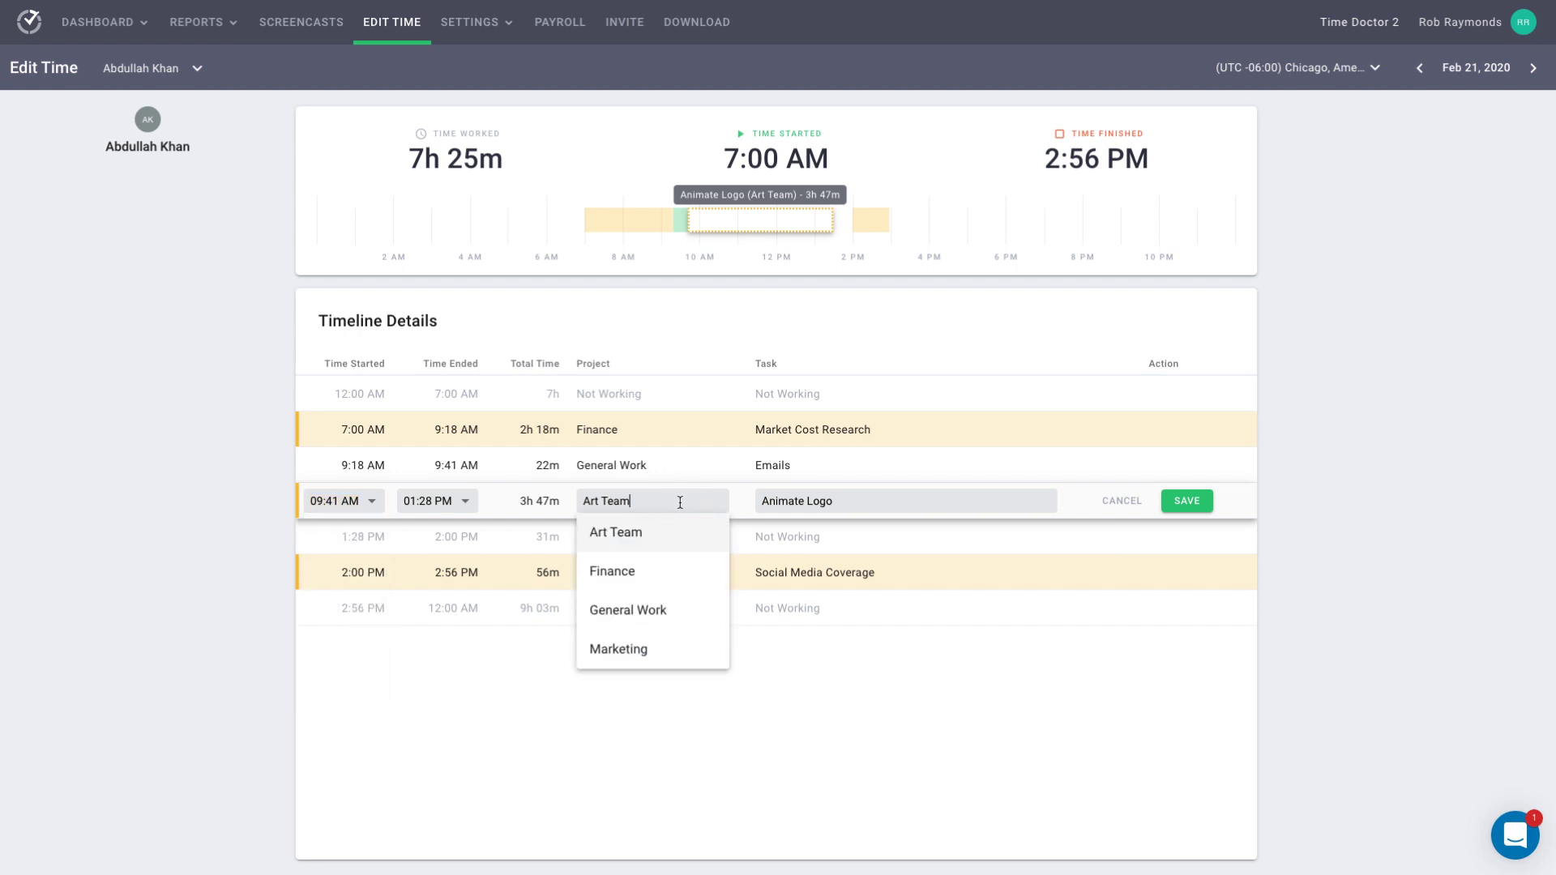
pyautogui.click(646, 541)
pyautogui.click(828, 501)
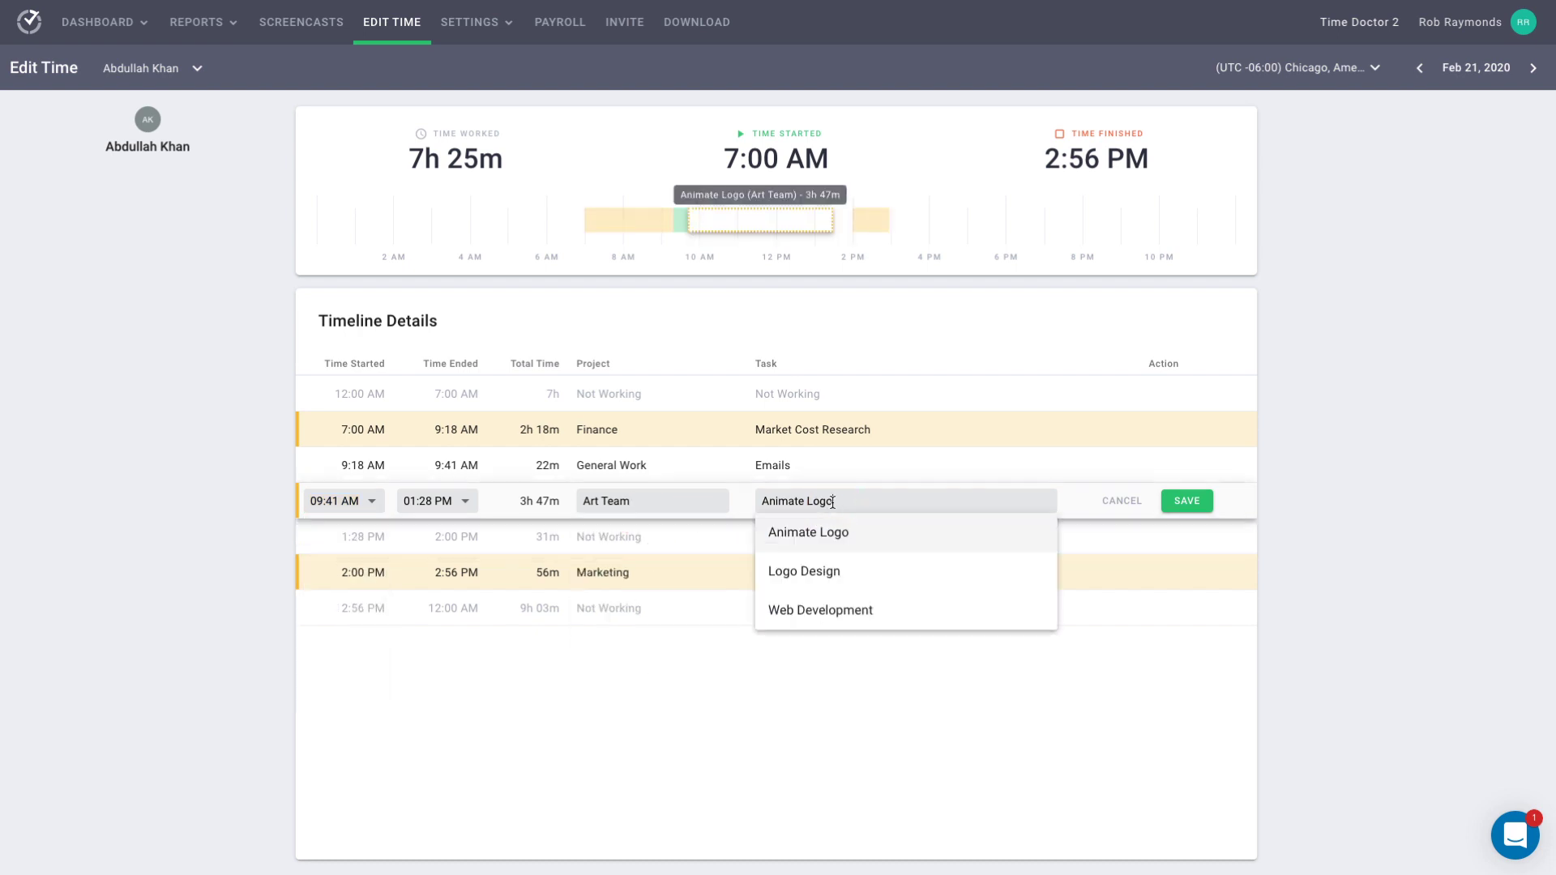
pyautogui.click(830, 612)
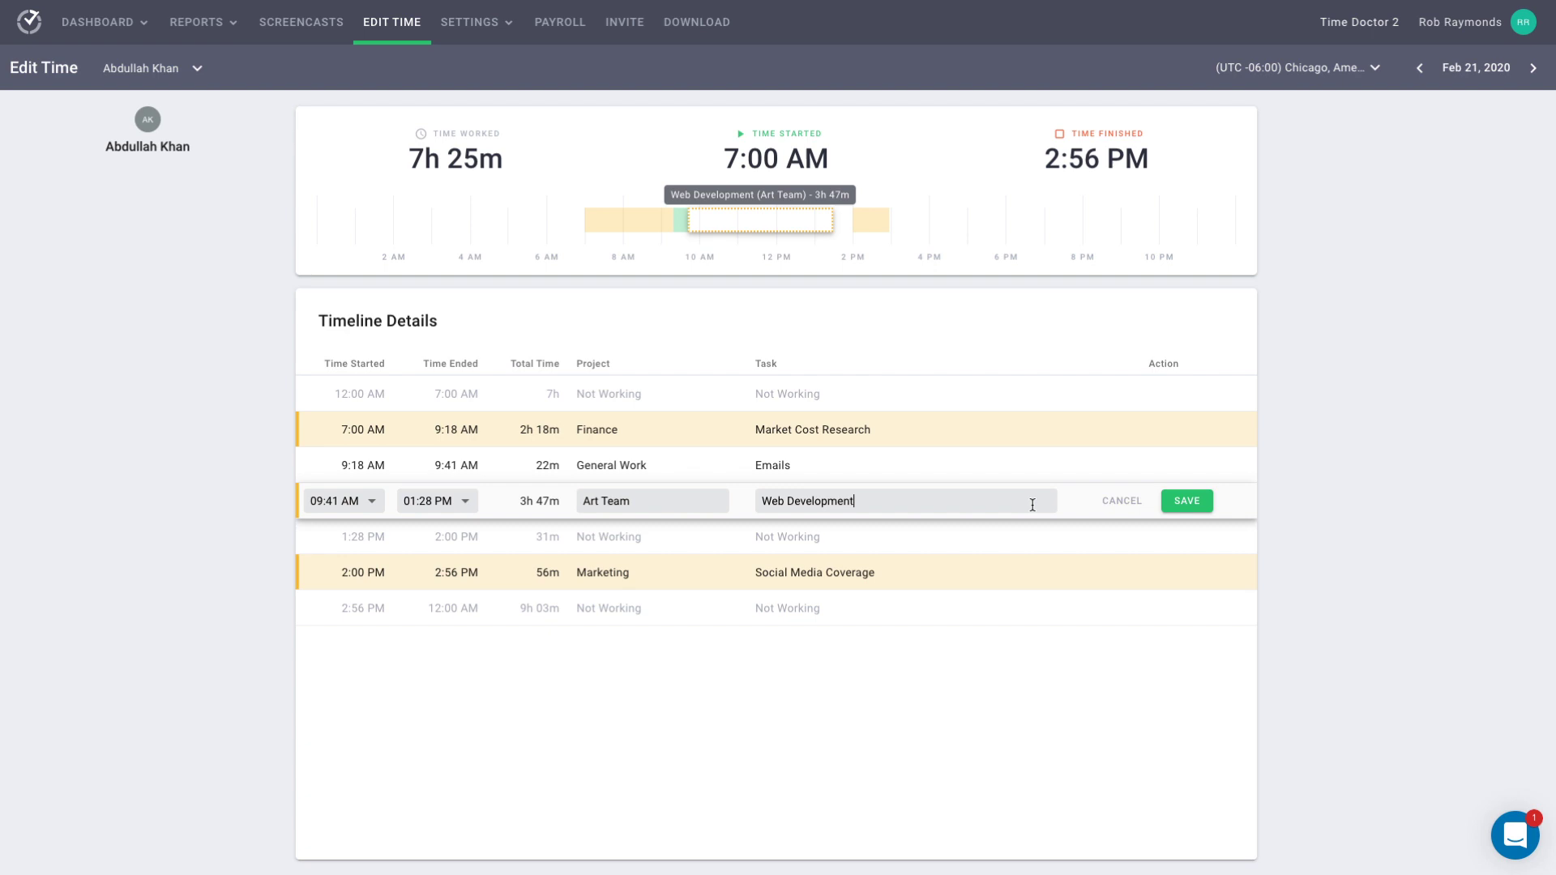
pyautogui.click(1192, 505)
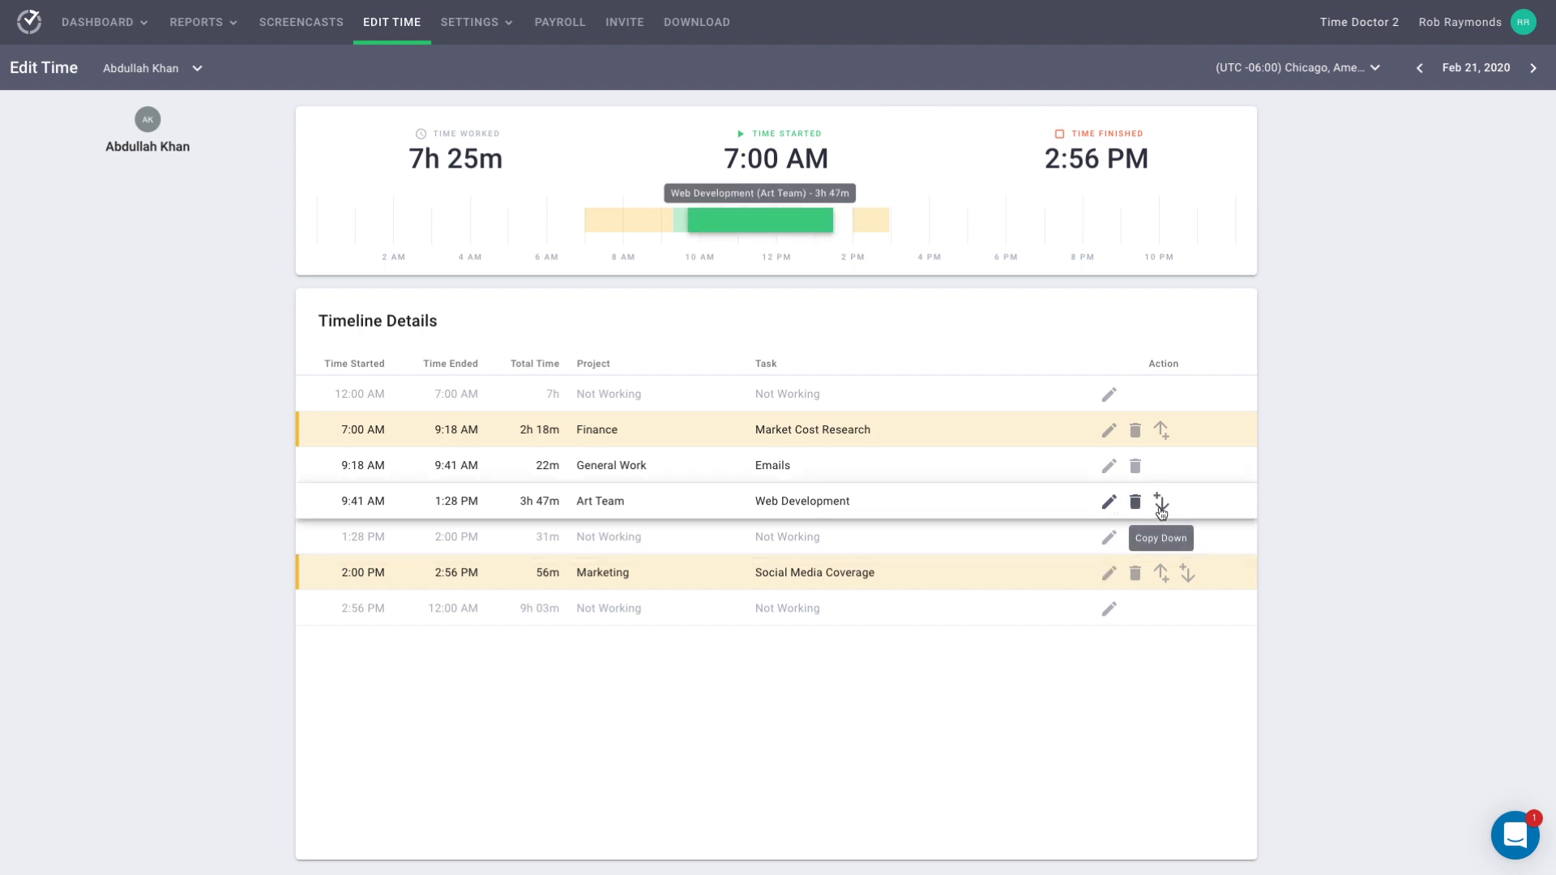
pyautogui.click(1161, 574)
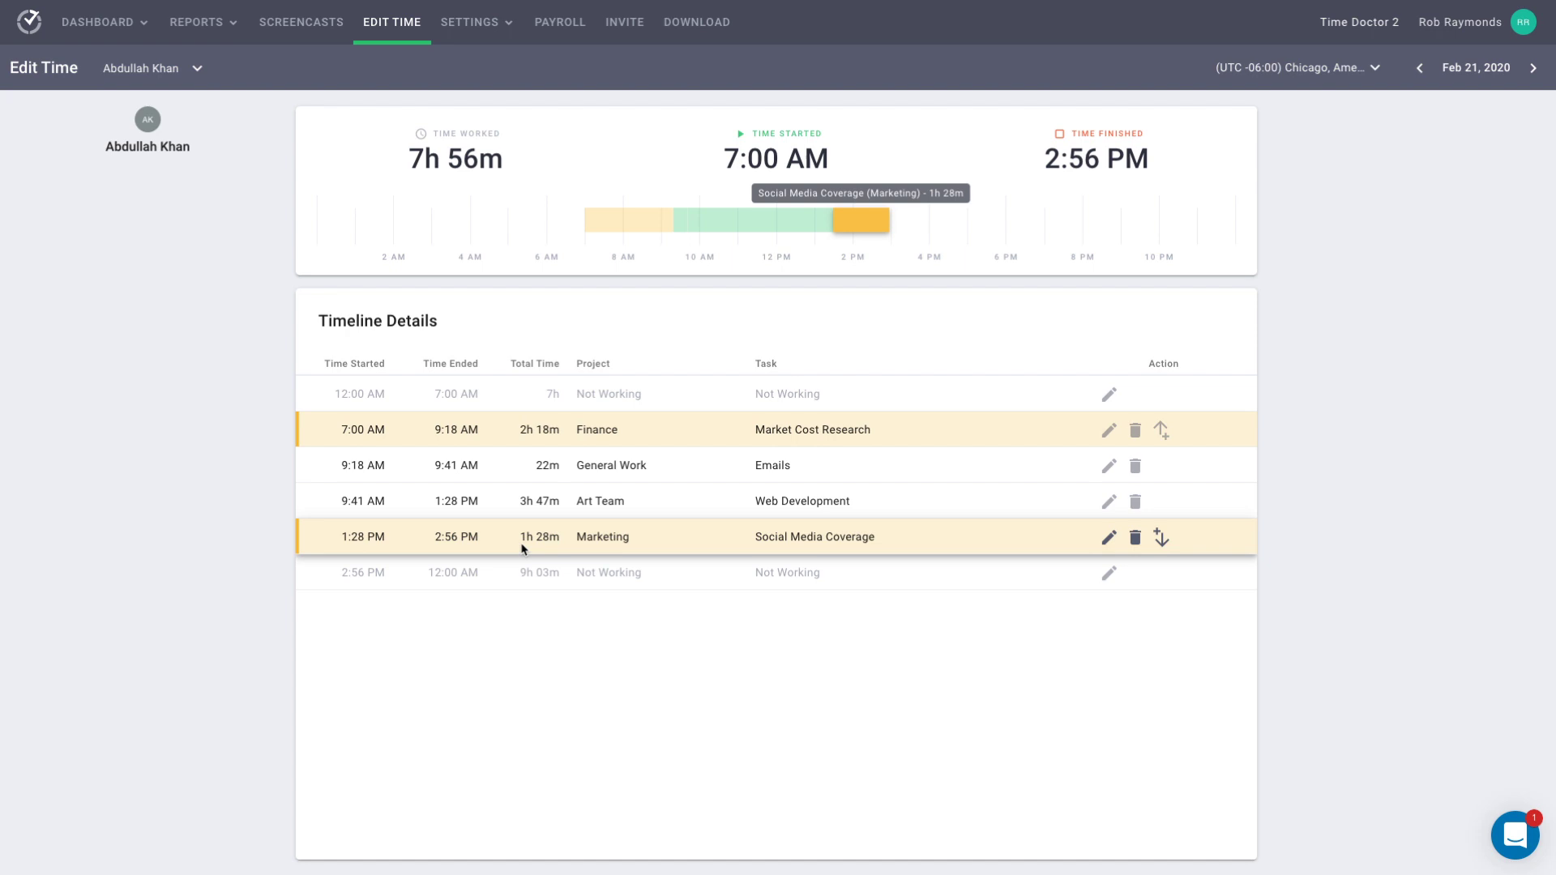
pyautogui.click(1109, 537)
pyautogui.write('2')
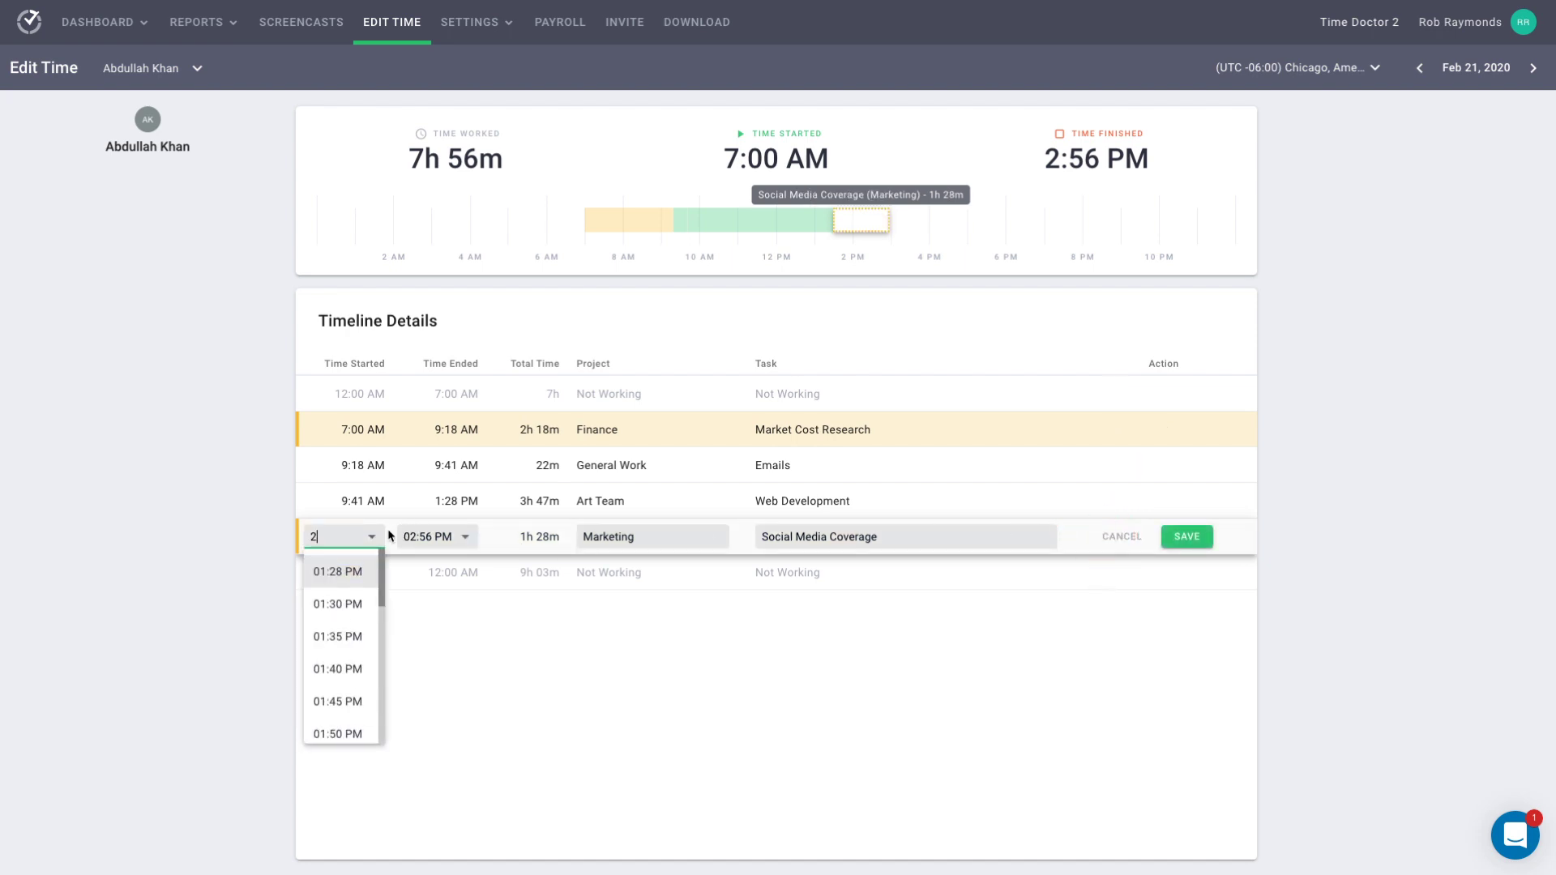
pyautogui.moveTo(381, 577); pyautogui.dragTo(381, 608)
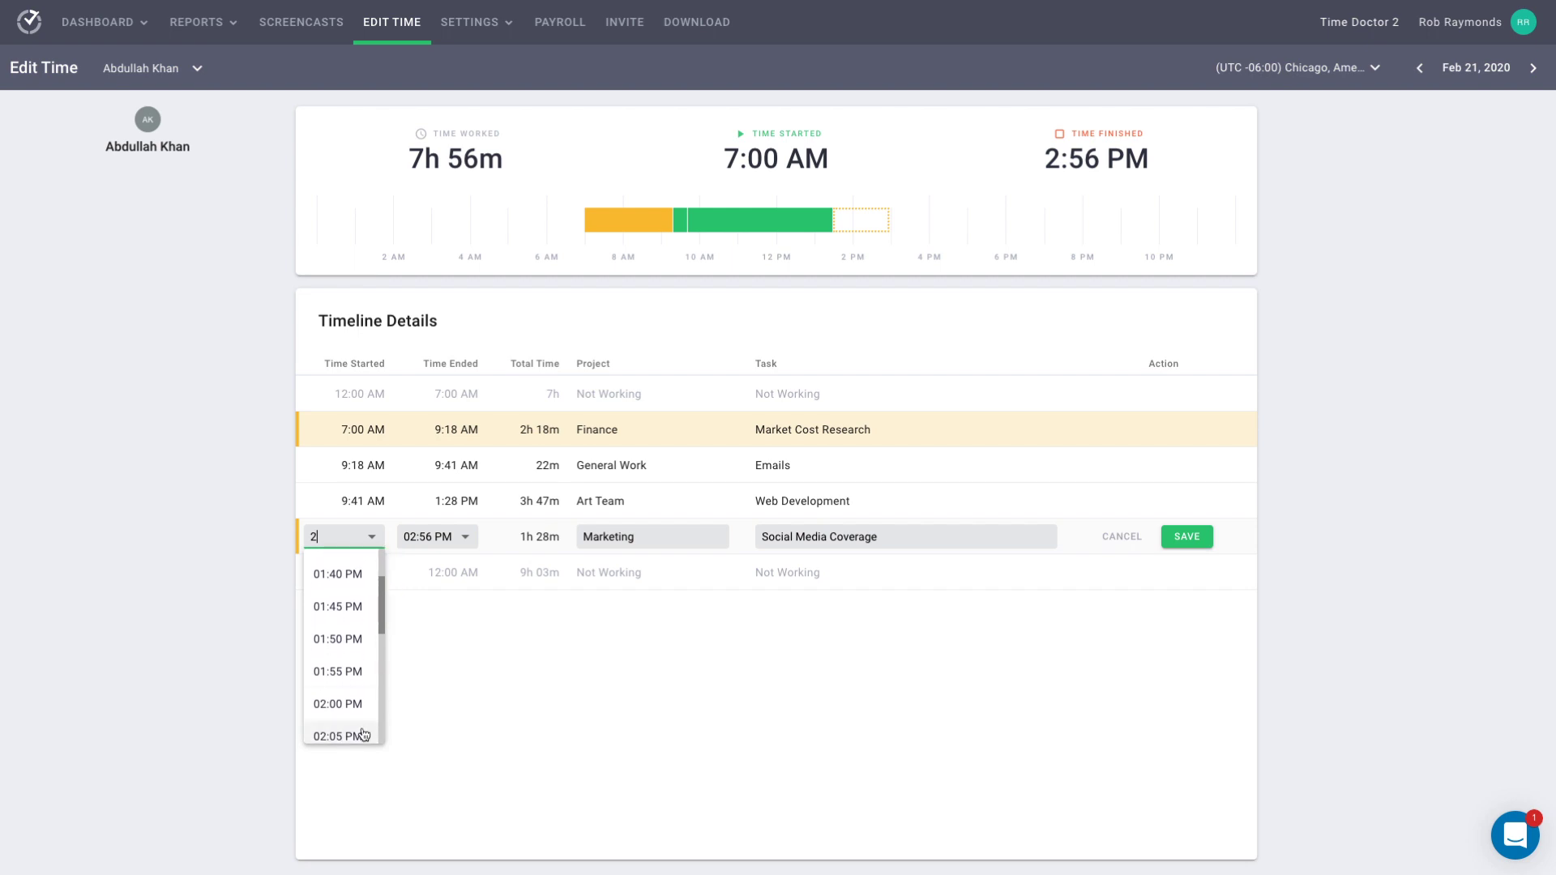
pyautogui.click(361, 729)
pyautogui.click(1187, 536)
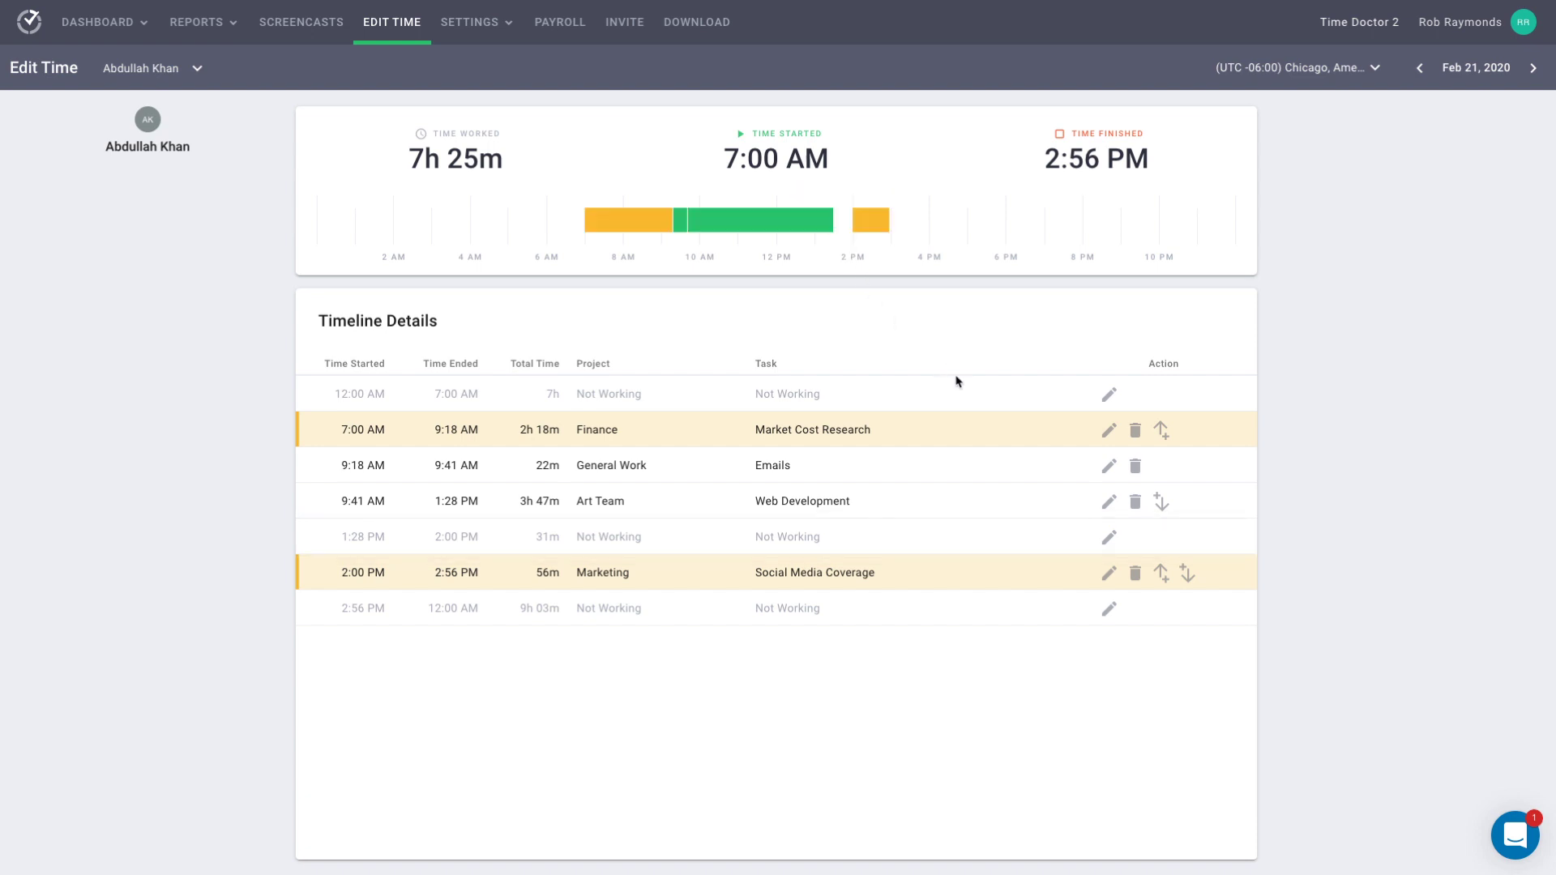
pyautogui.click(1161, 502)
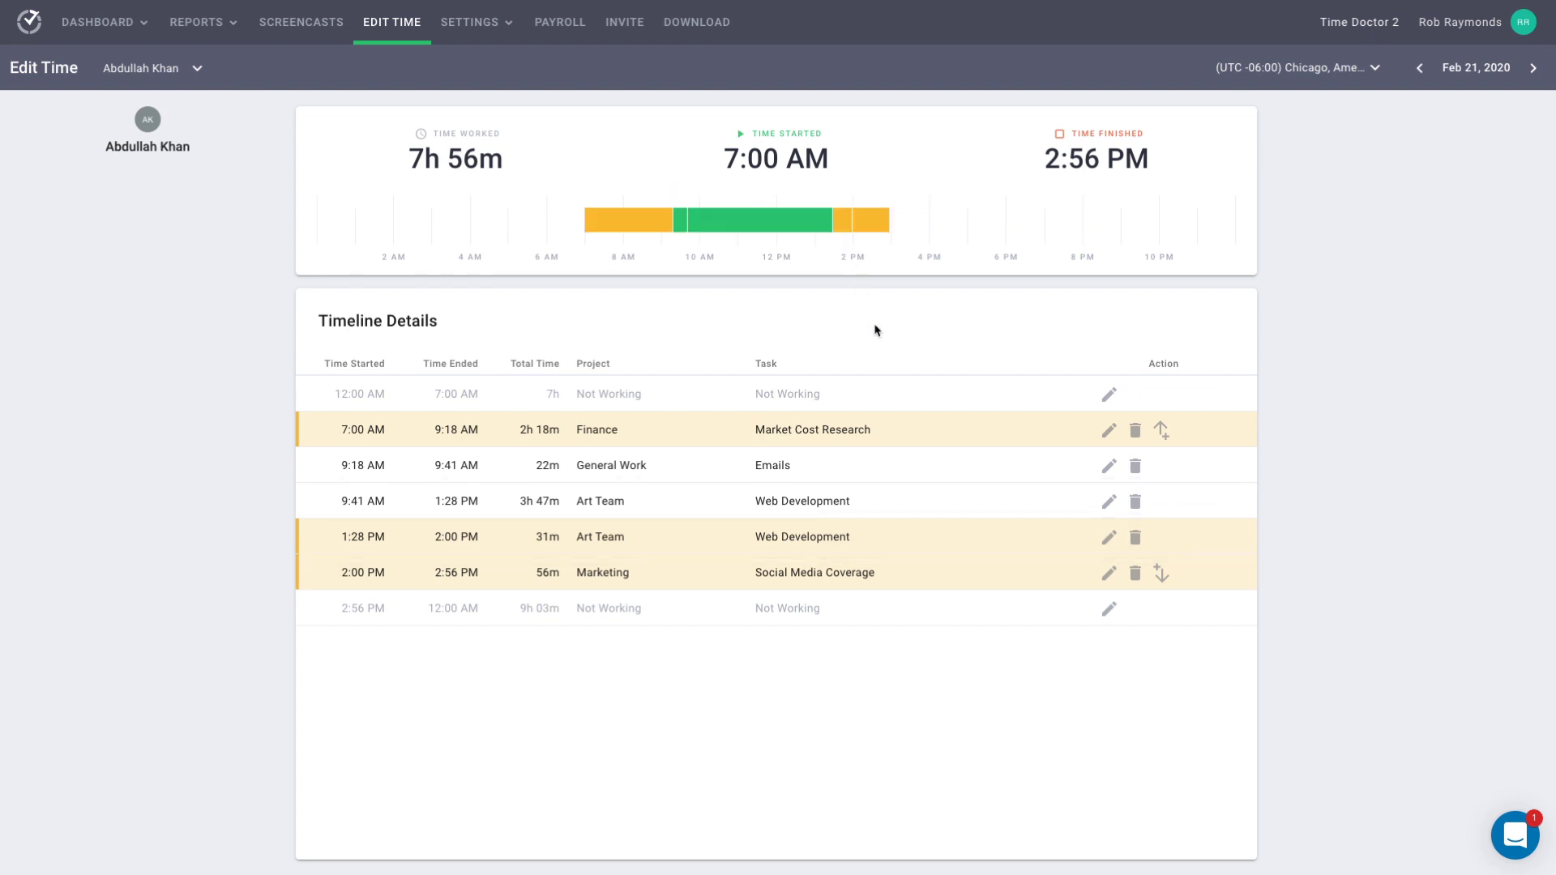
pyautogui.click(1136, 538)
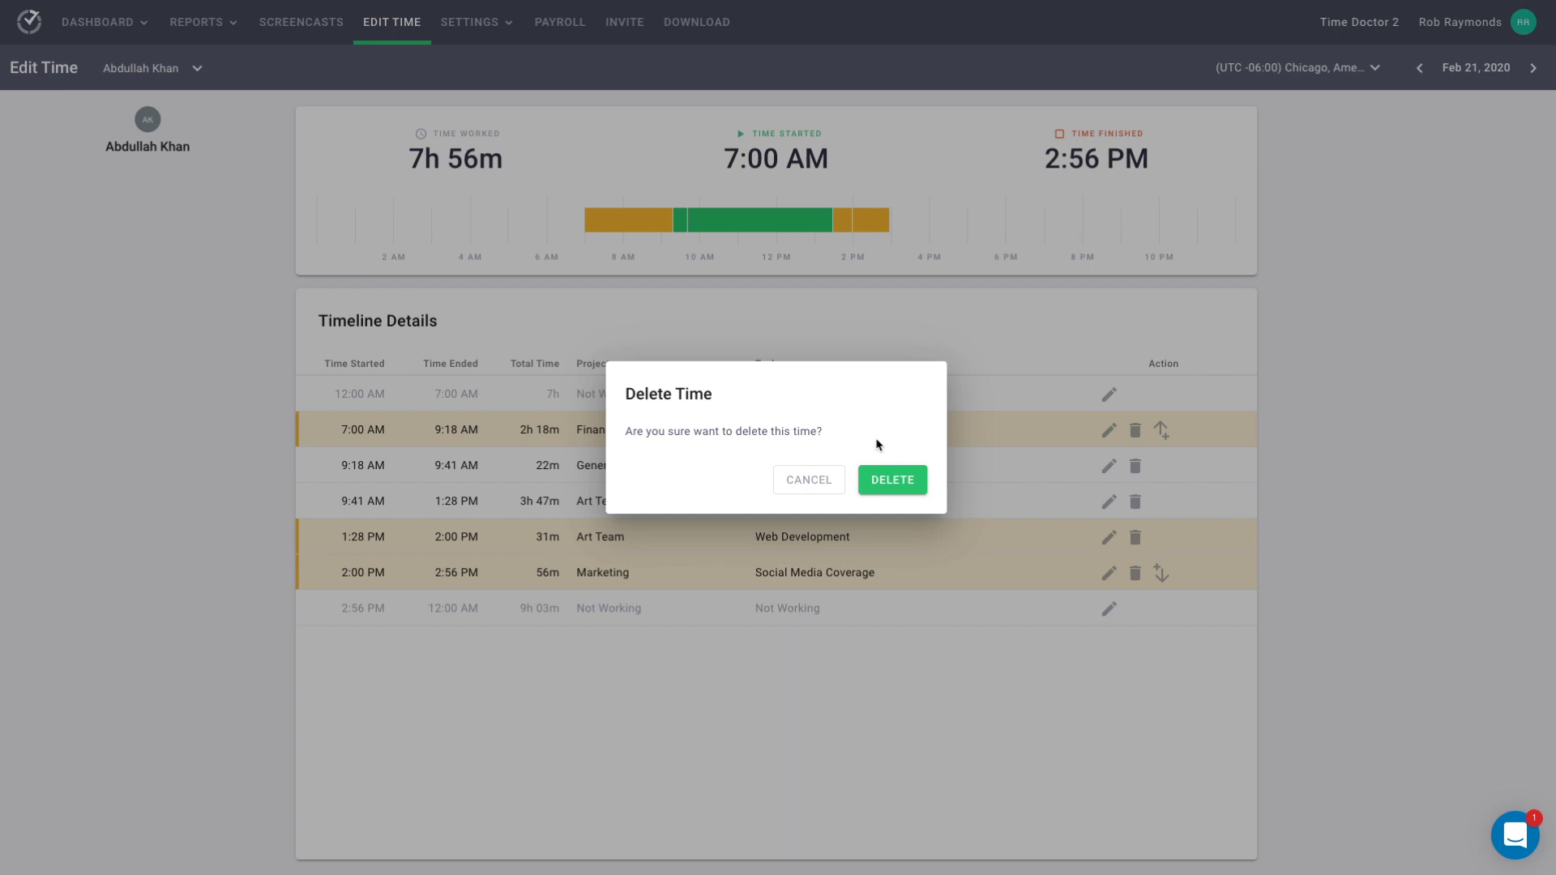
pyautogui.click(893, 481)
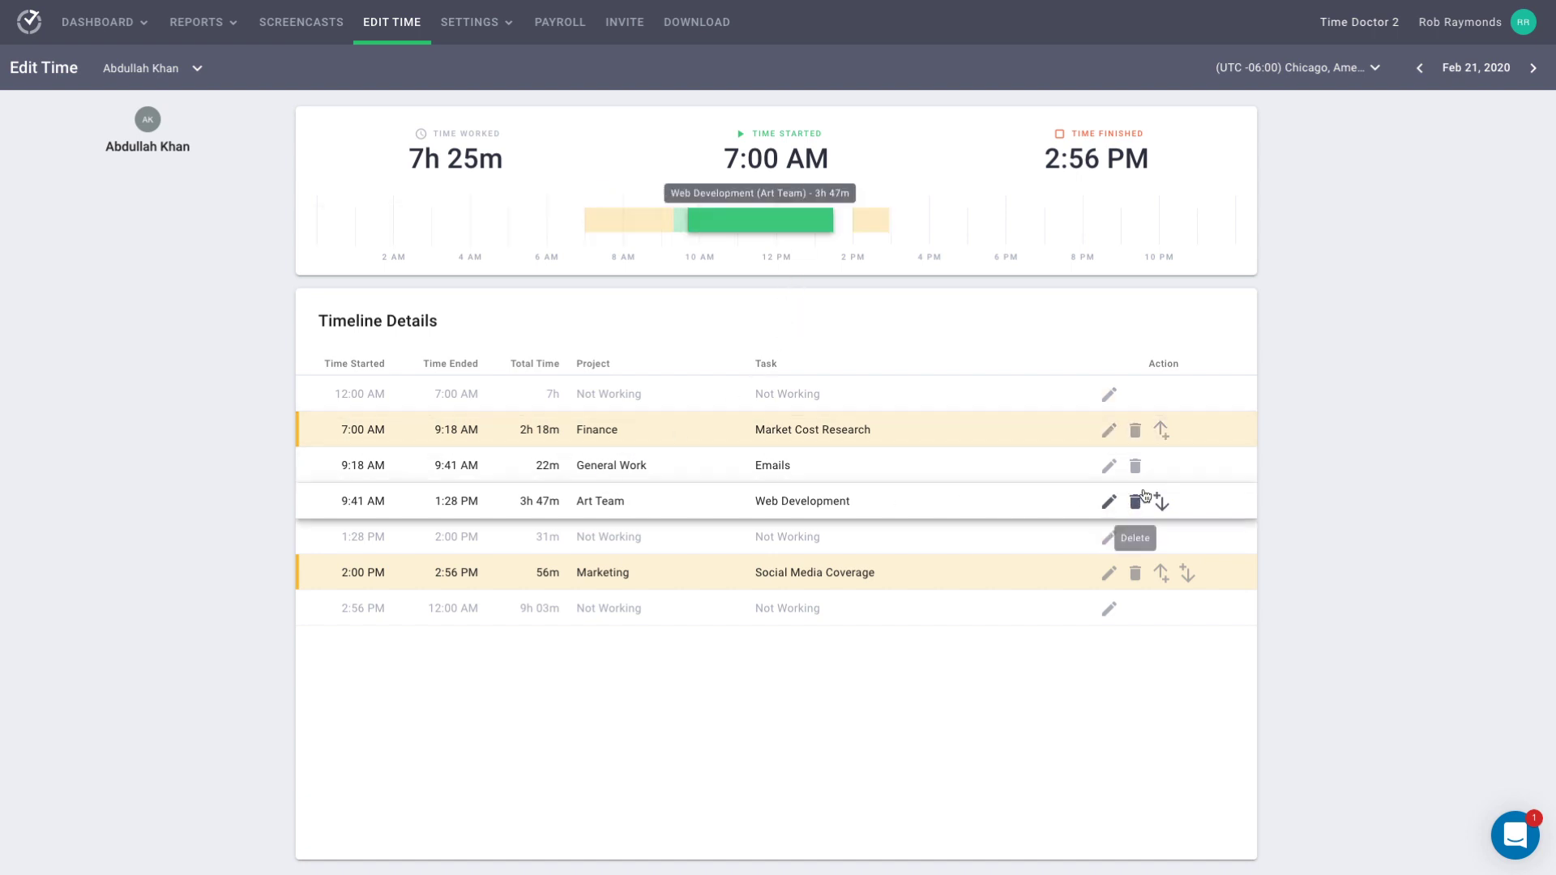
# Extend the Art Team Web Development entry's end time to 02:00 PM and save it
pyautogui.click(1109, 503)
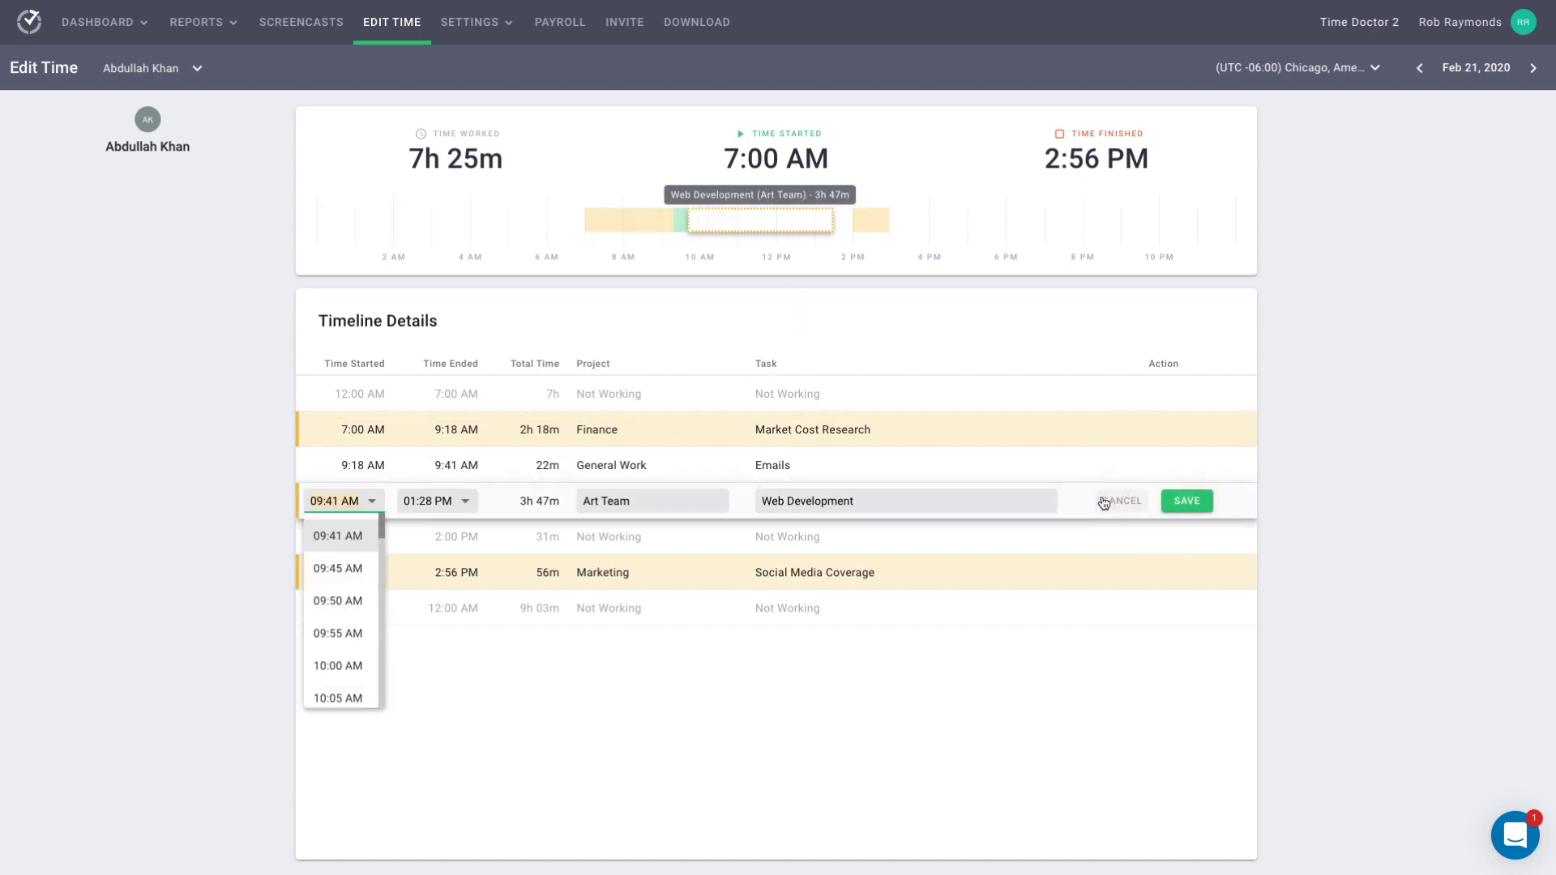
pyautogui.click(465, 501)
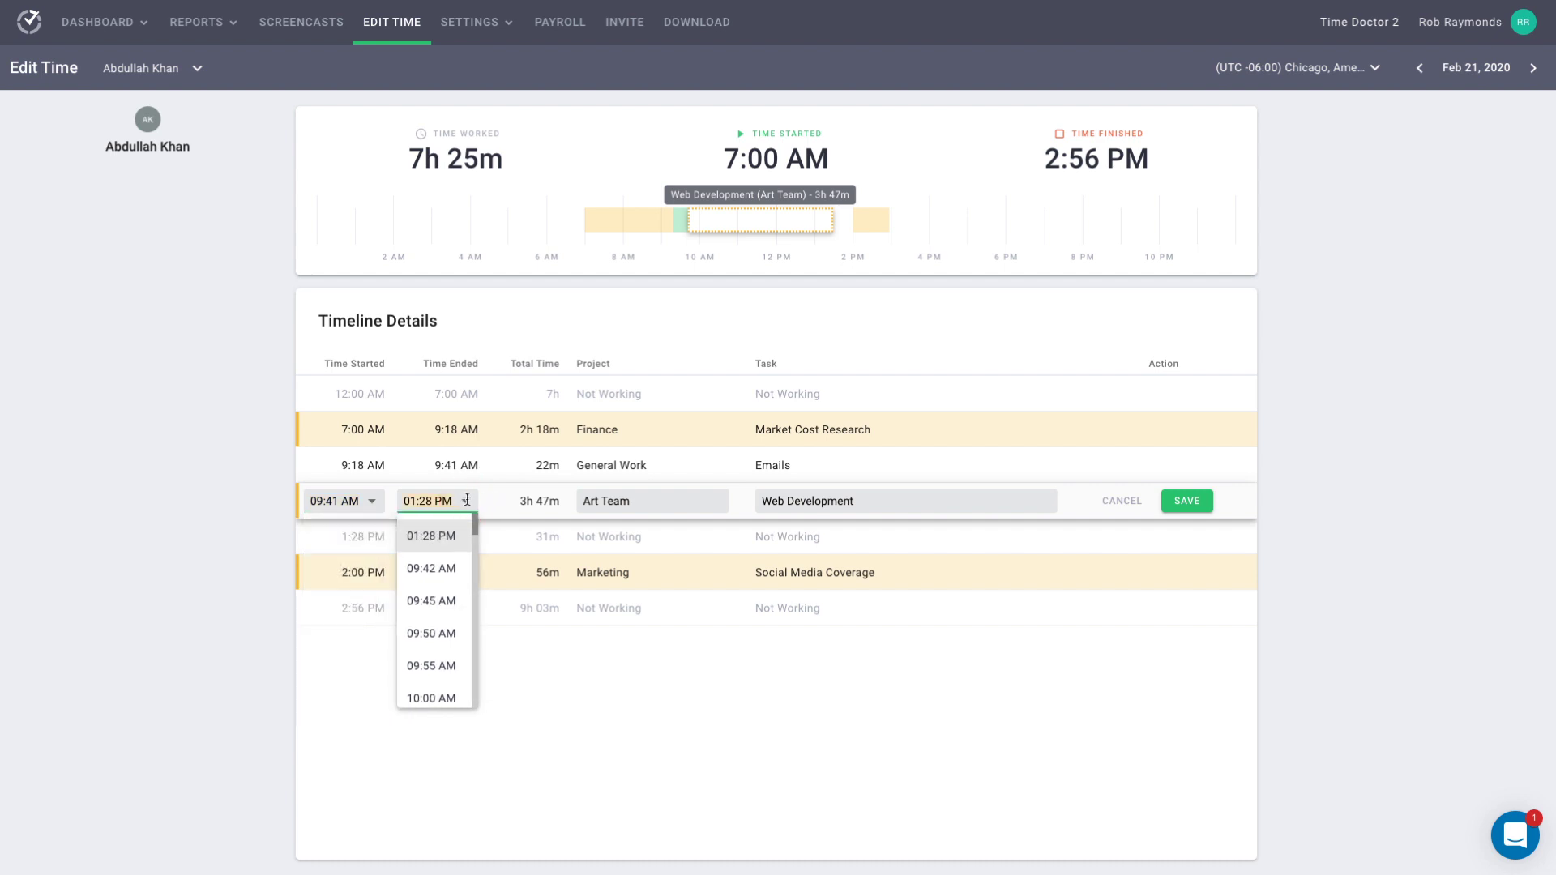
pyautogui.moveTo(475, 524); pyautogui.dragTo(484, 705)
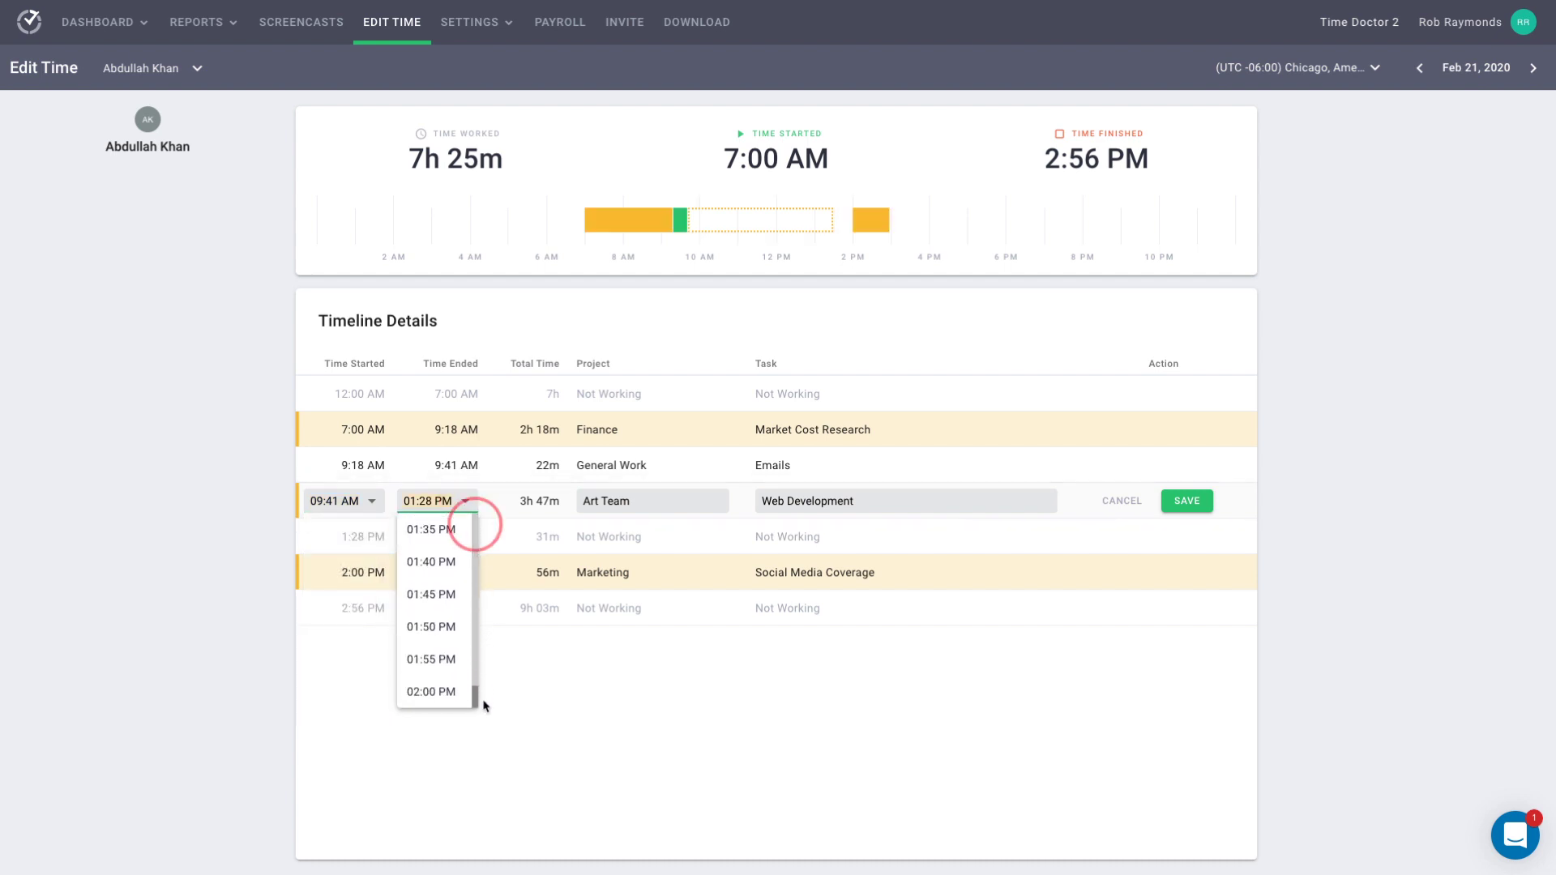
pyautogui.click(434, 693)
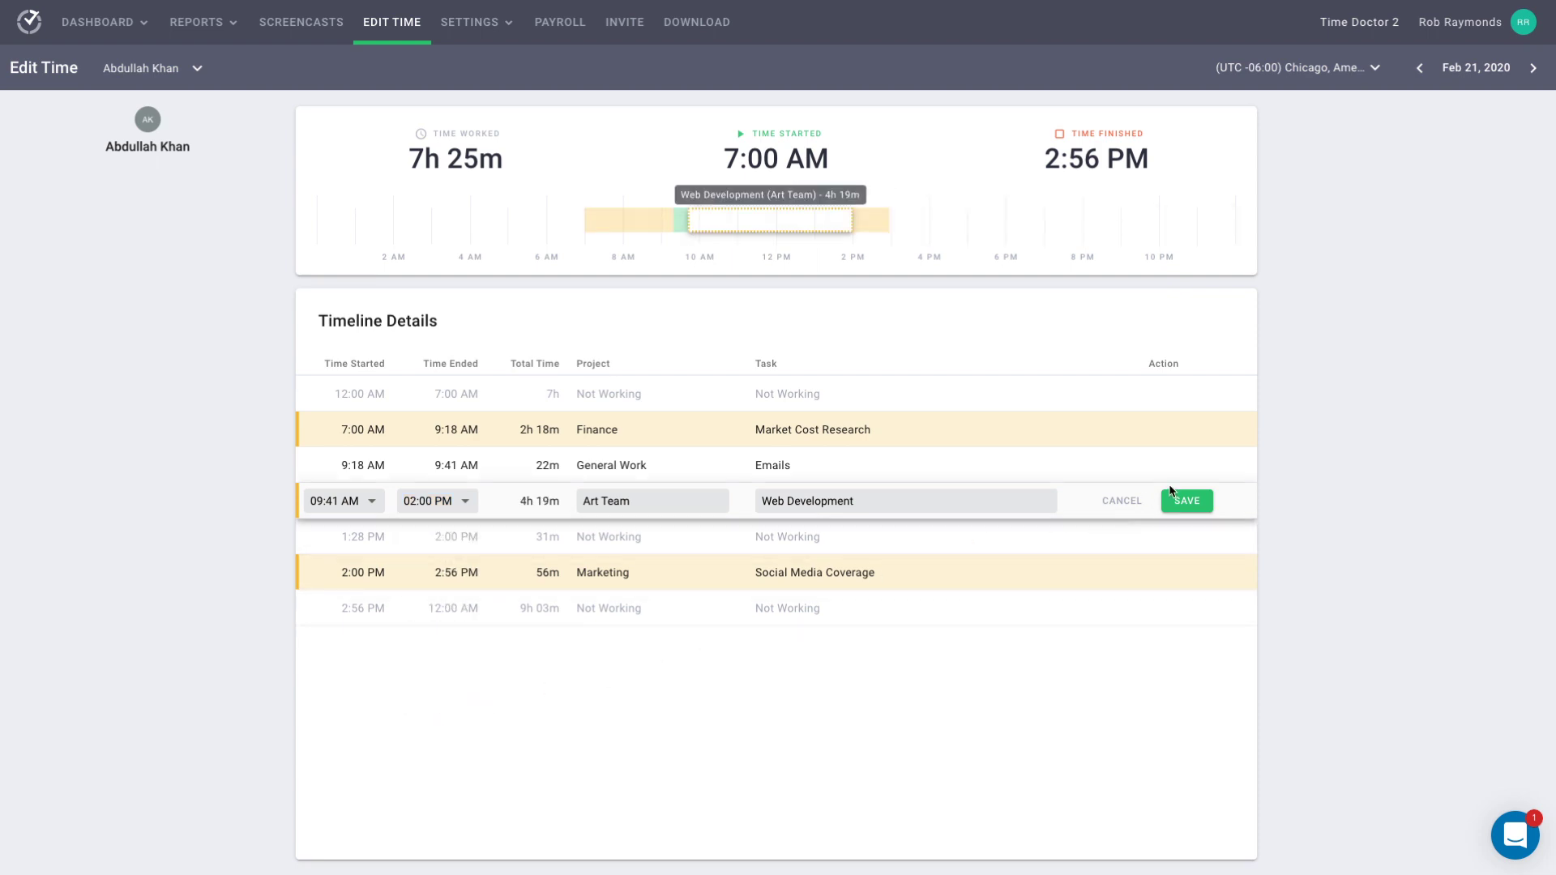
pyautogui.click(1187, 502)
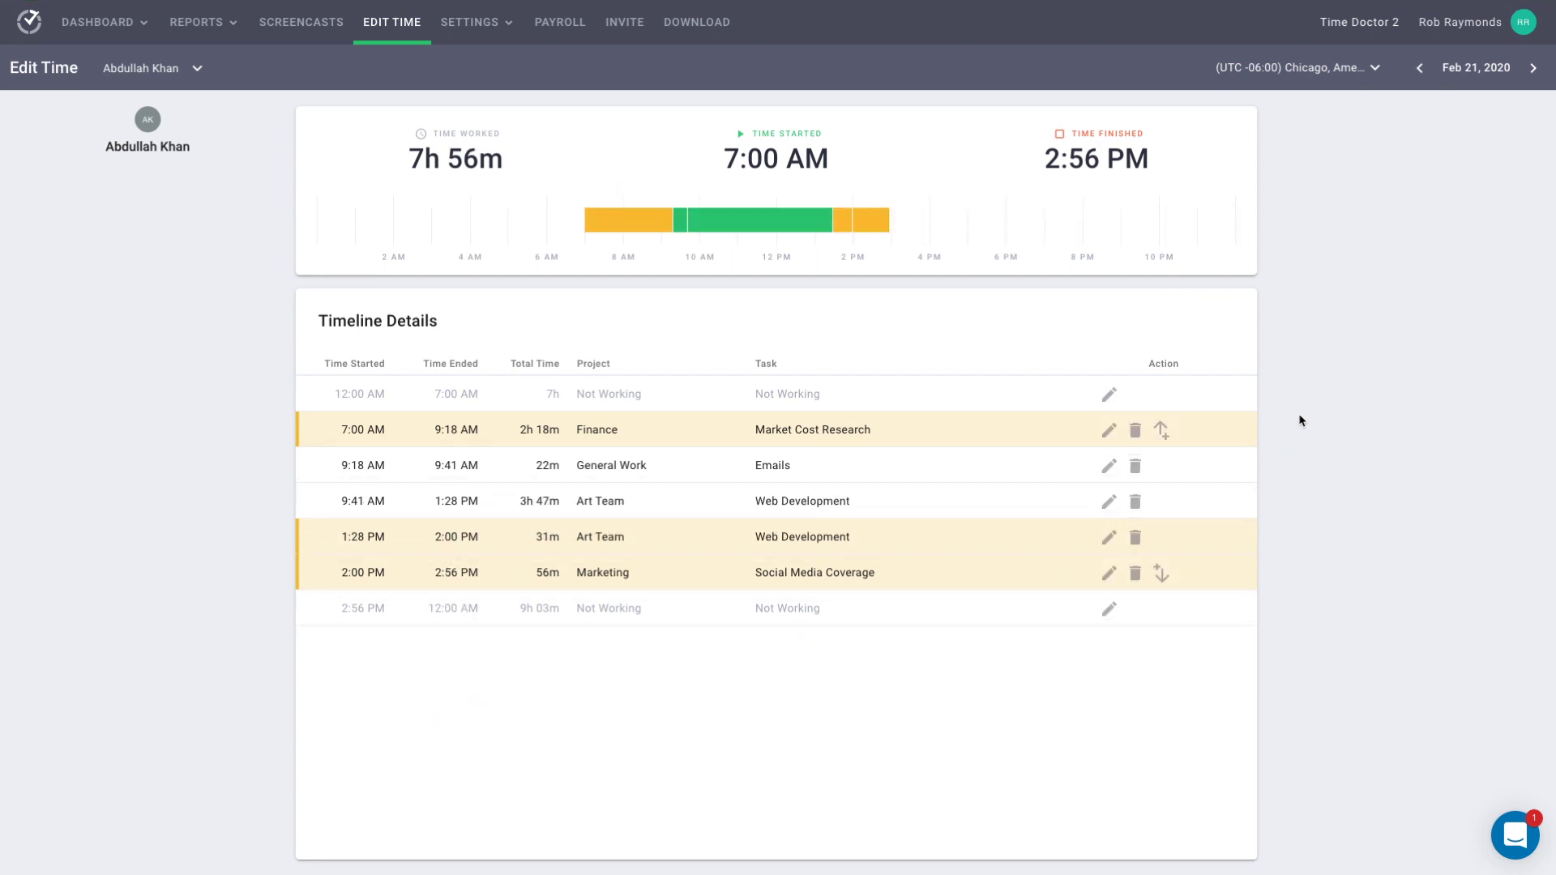
# Switch the timeline to Mar 5, 2020
pyautogui.click(1488, 69)
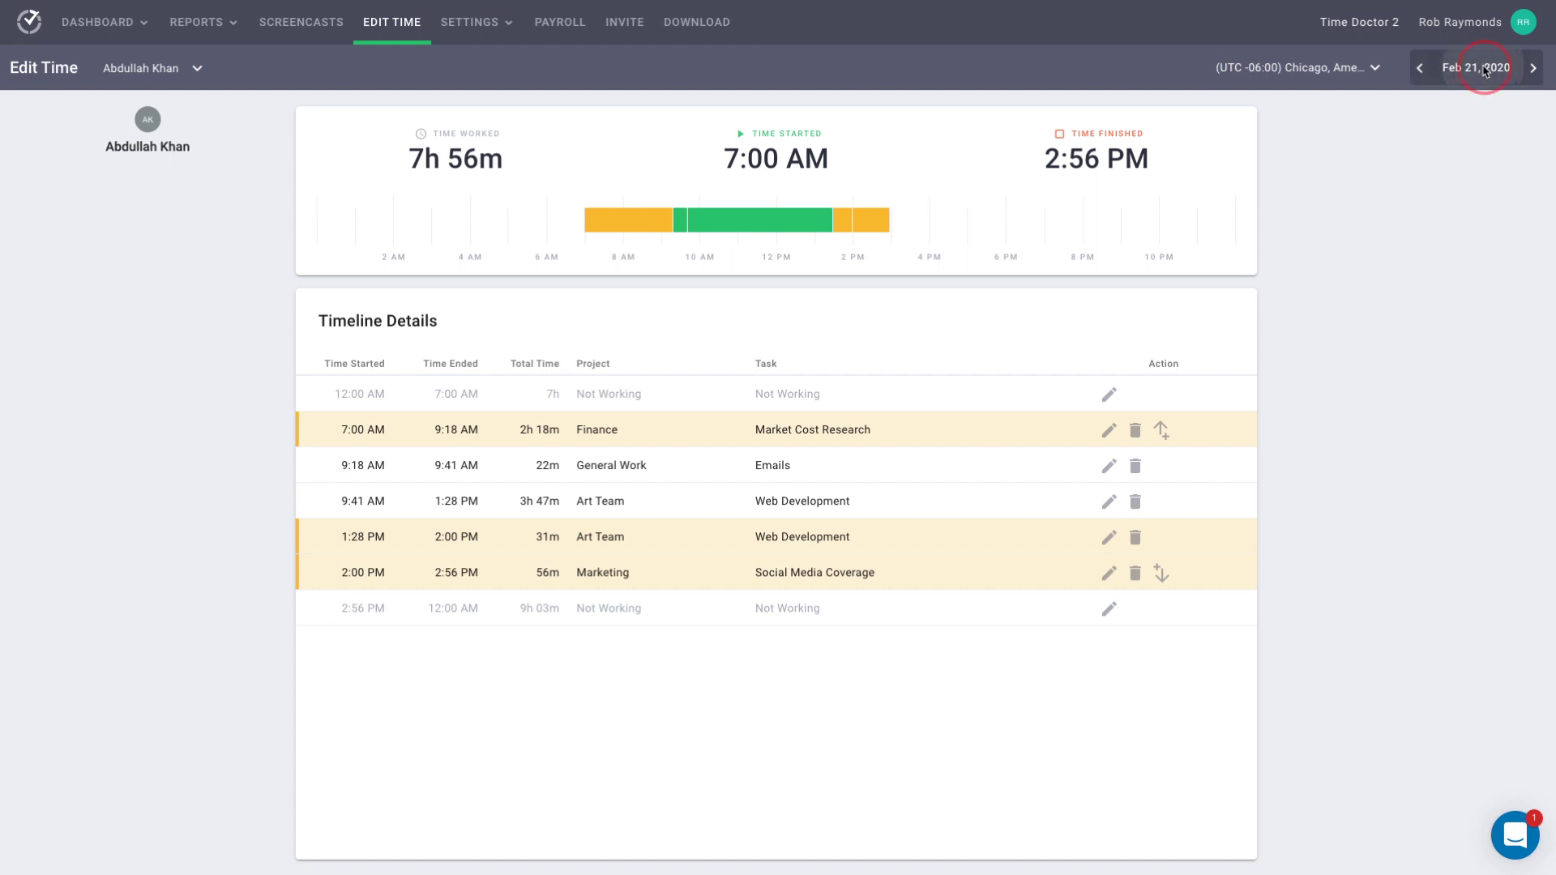
pyautogui.click(1508, 121)
pyautogui.click(1408, 223)
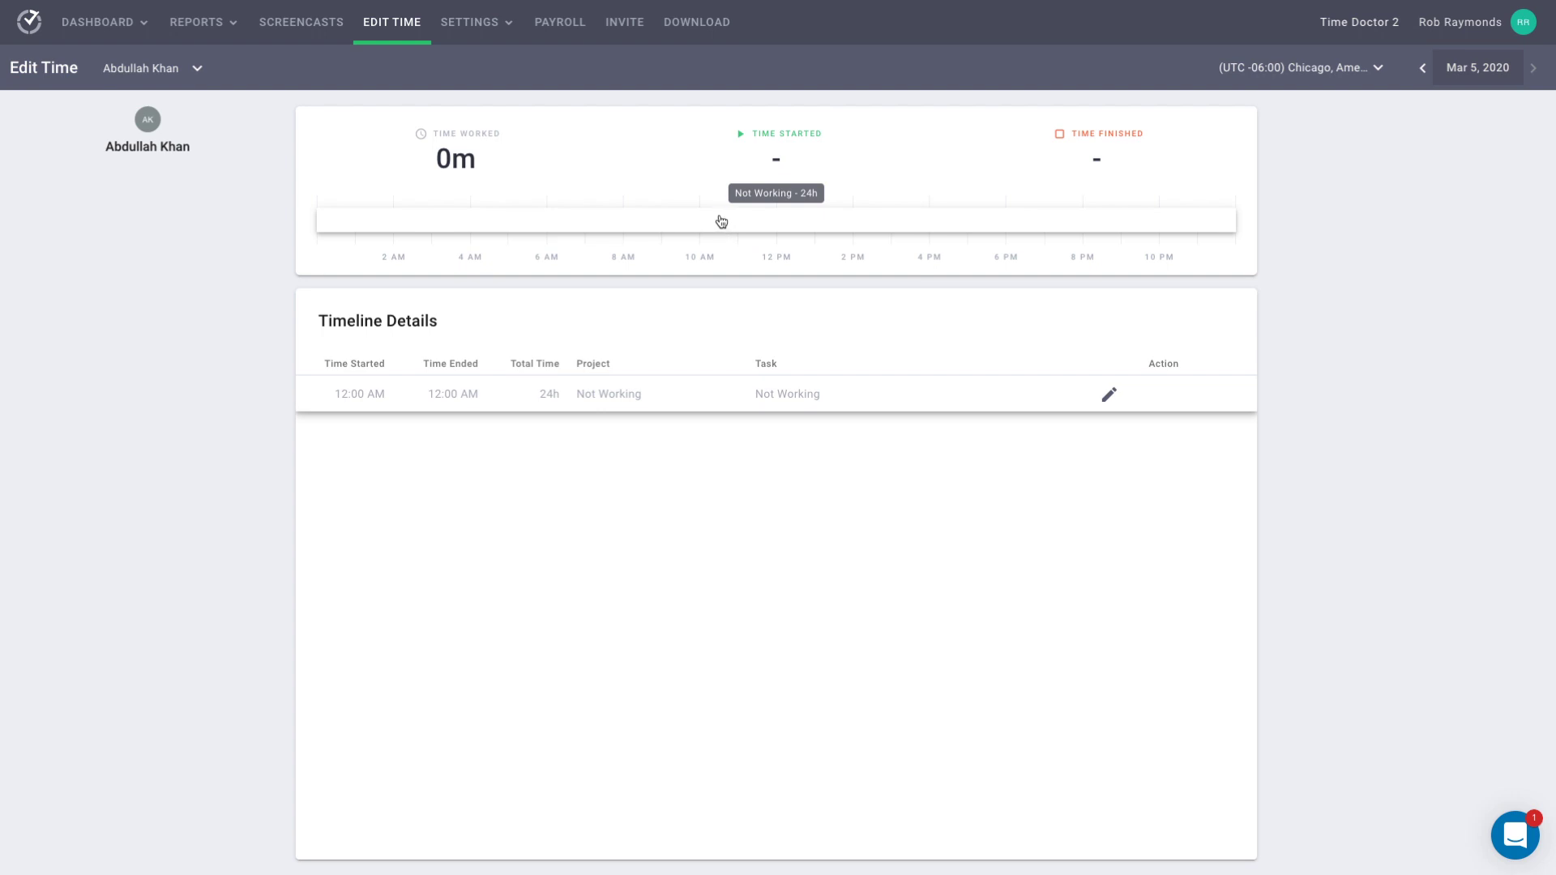
# Add a 12:00–11:47 AM Finance / Payroll entry, save it and confirm the over-8-hours warning
pyautogui.click(843, 225)
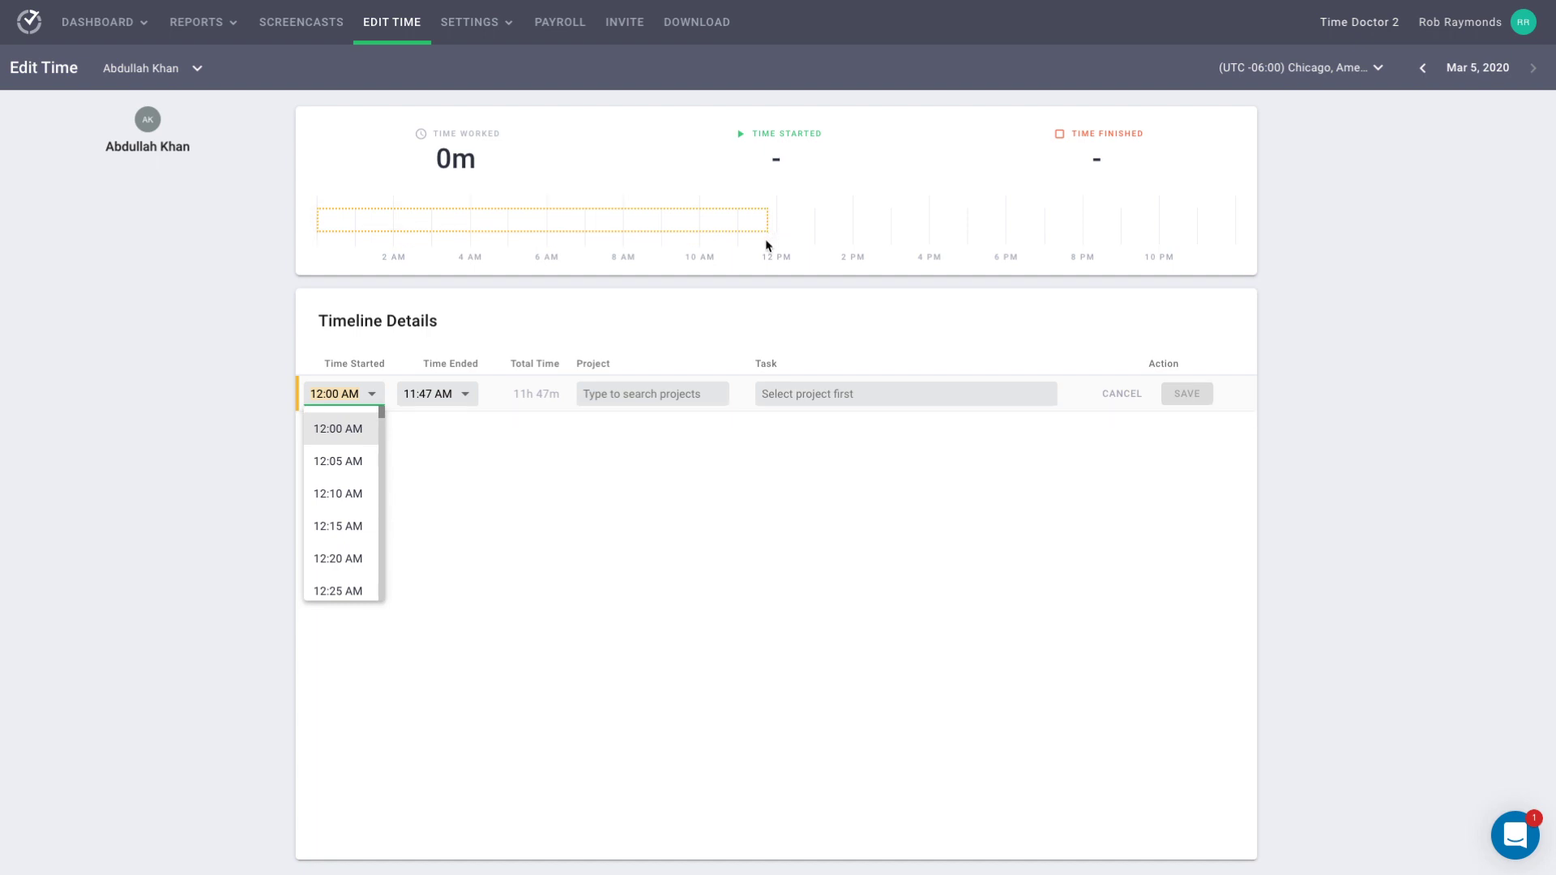
pyautogui.click(470, 392)
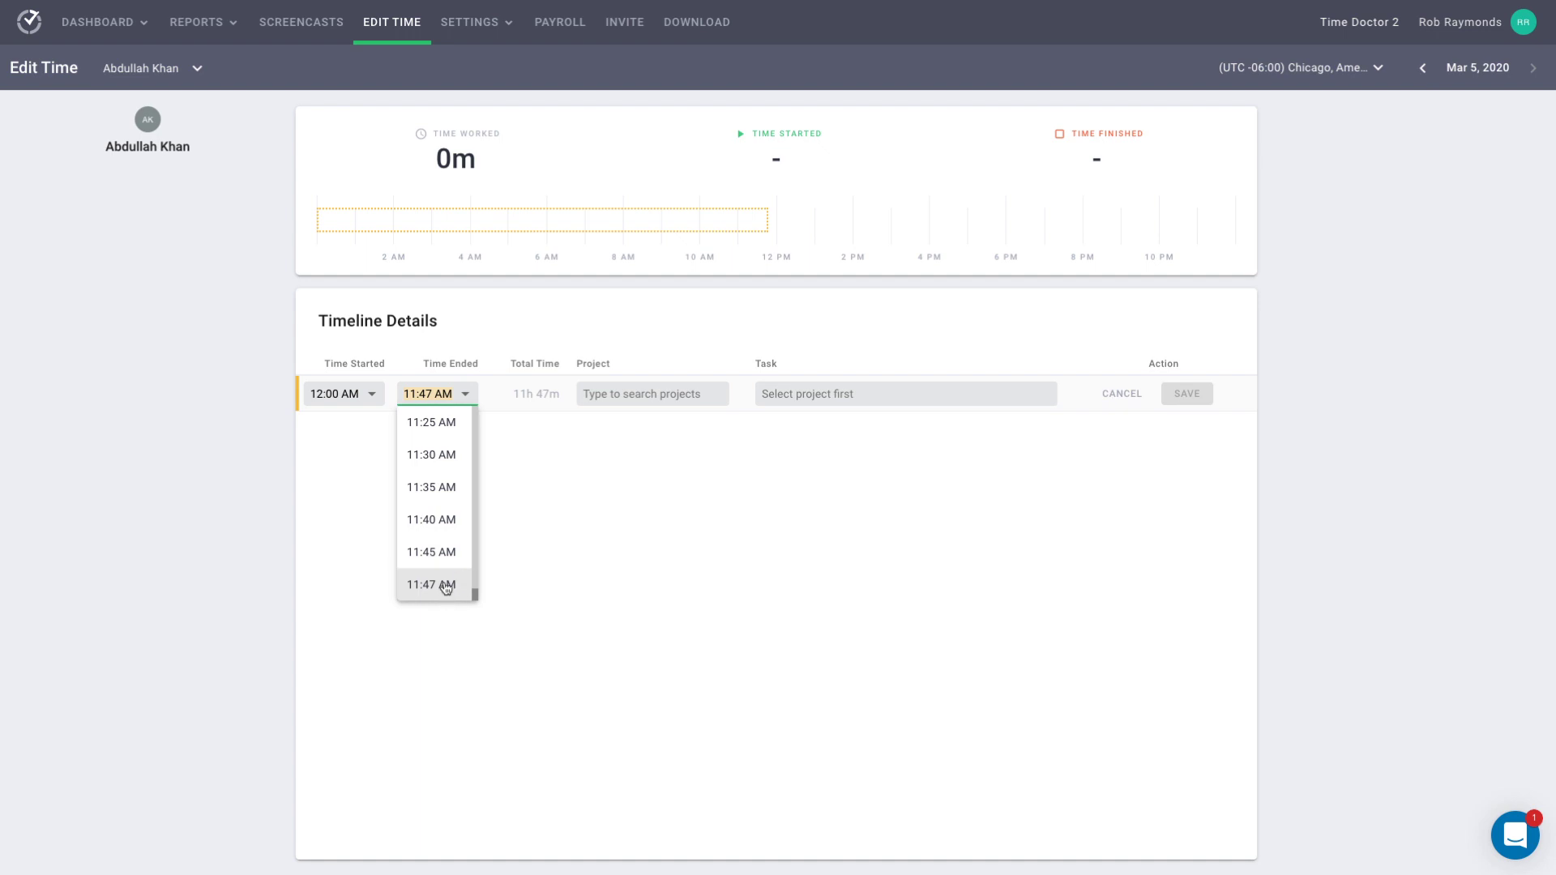
pyautogui.click(431, 592)
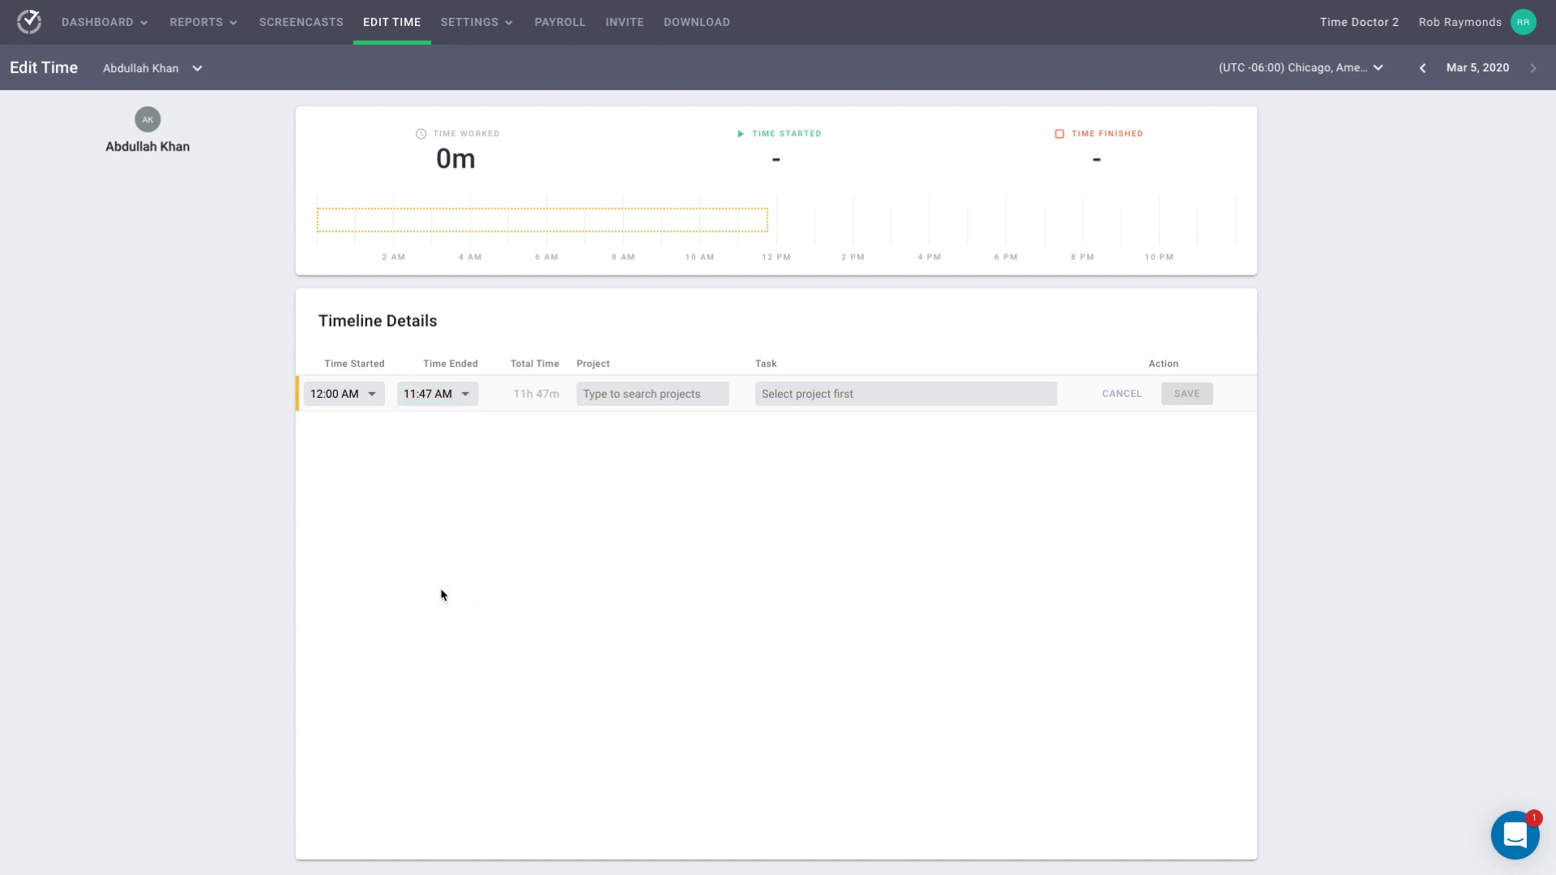
pyautogui.click(643, 393)
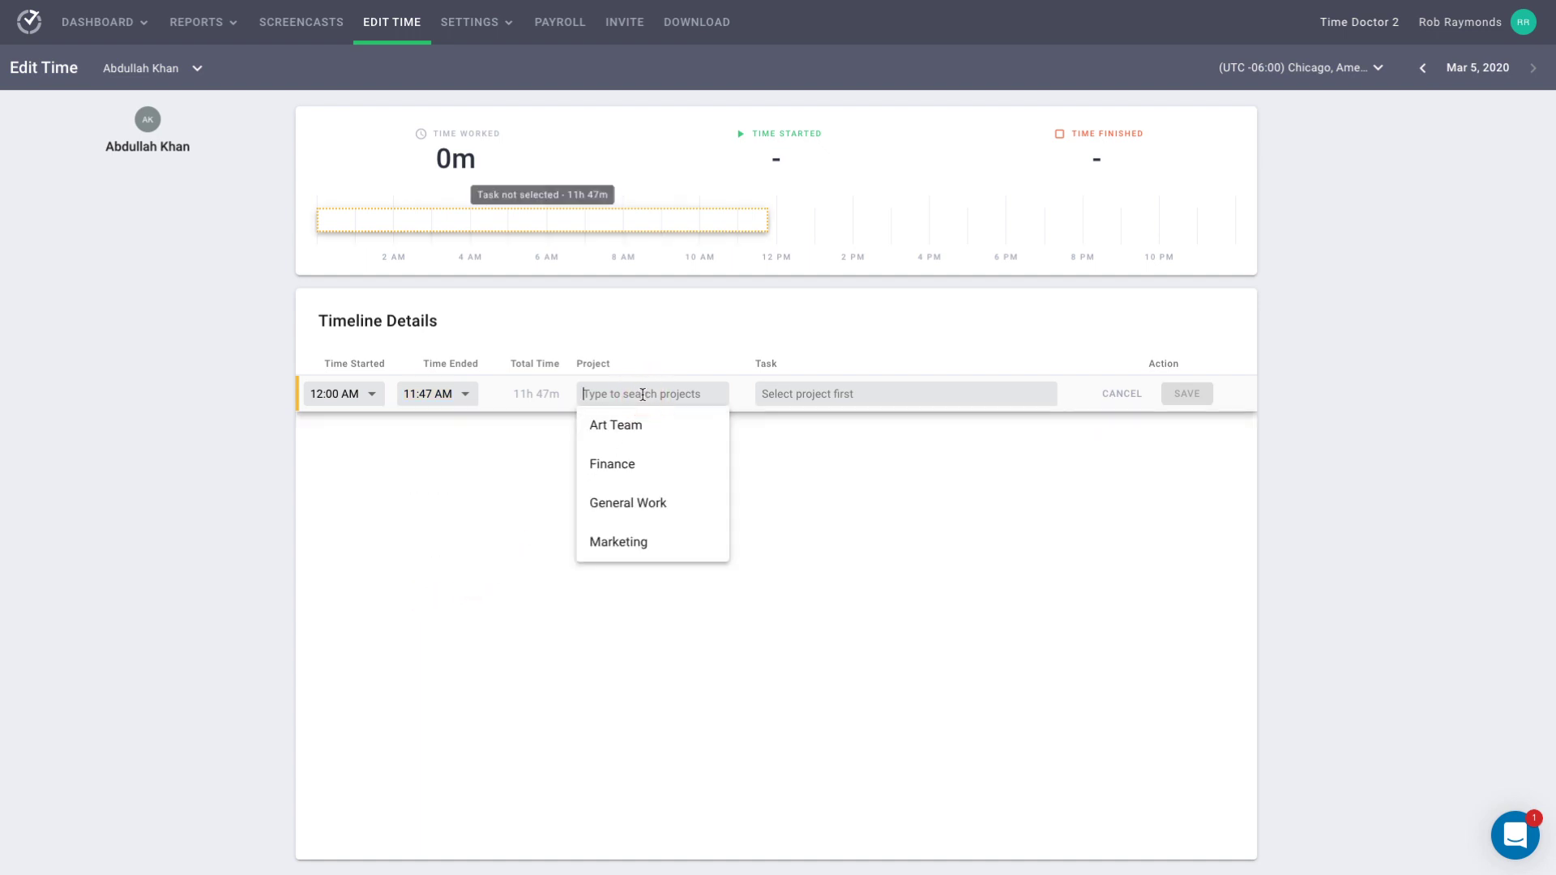
pyautogui.click(626, 459)
pyautogui.click(829, 397)
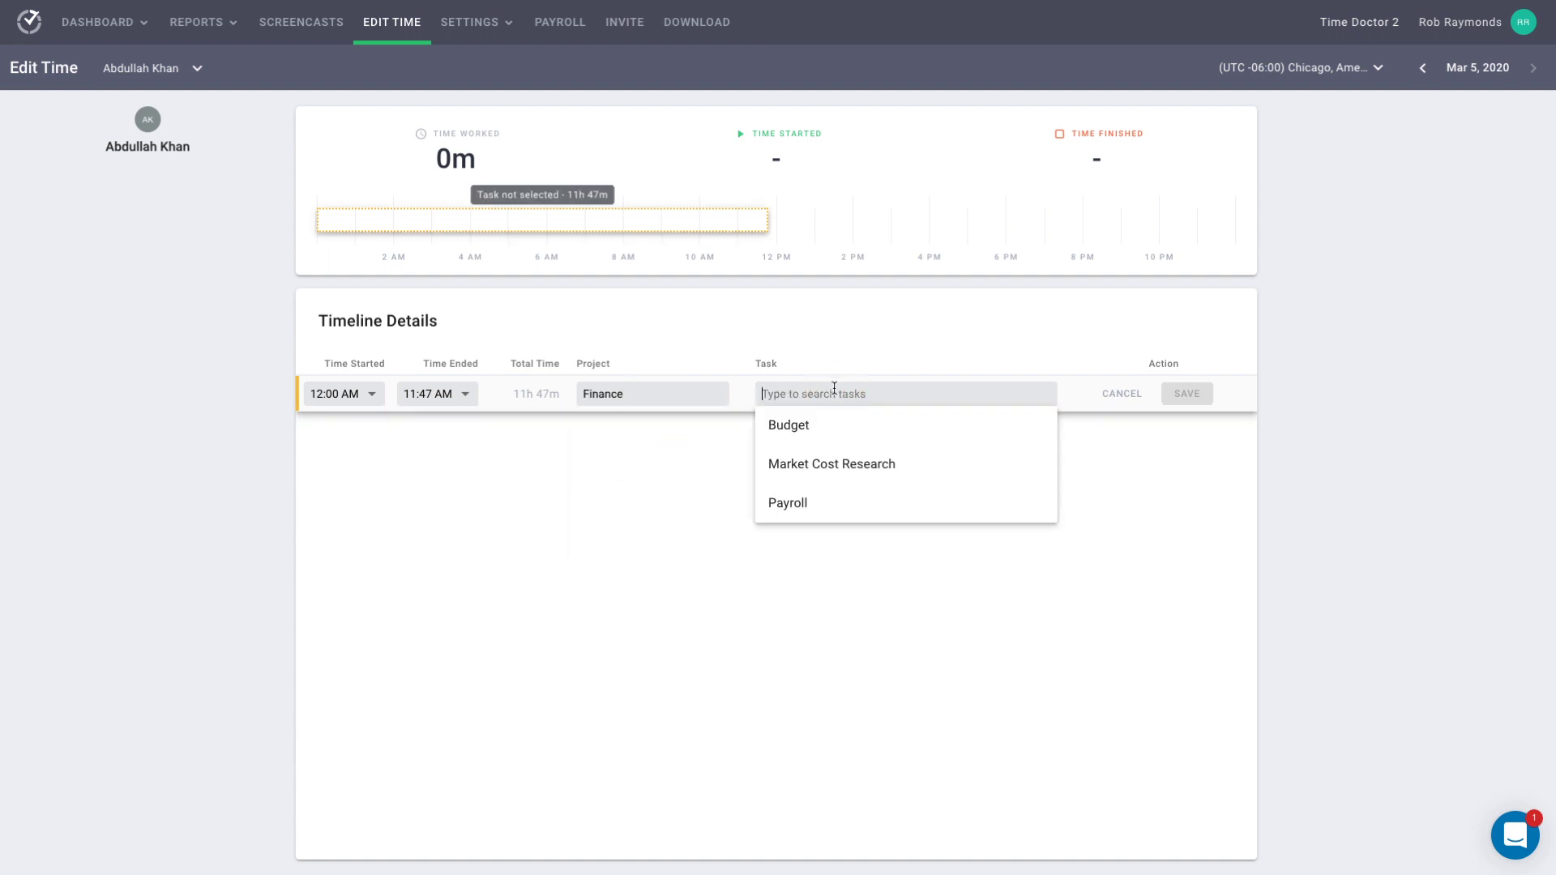
pyautogui.click(801, 498)
pyautogui.click(1199, 396)
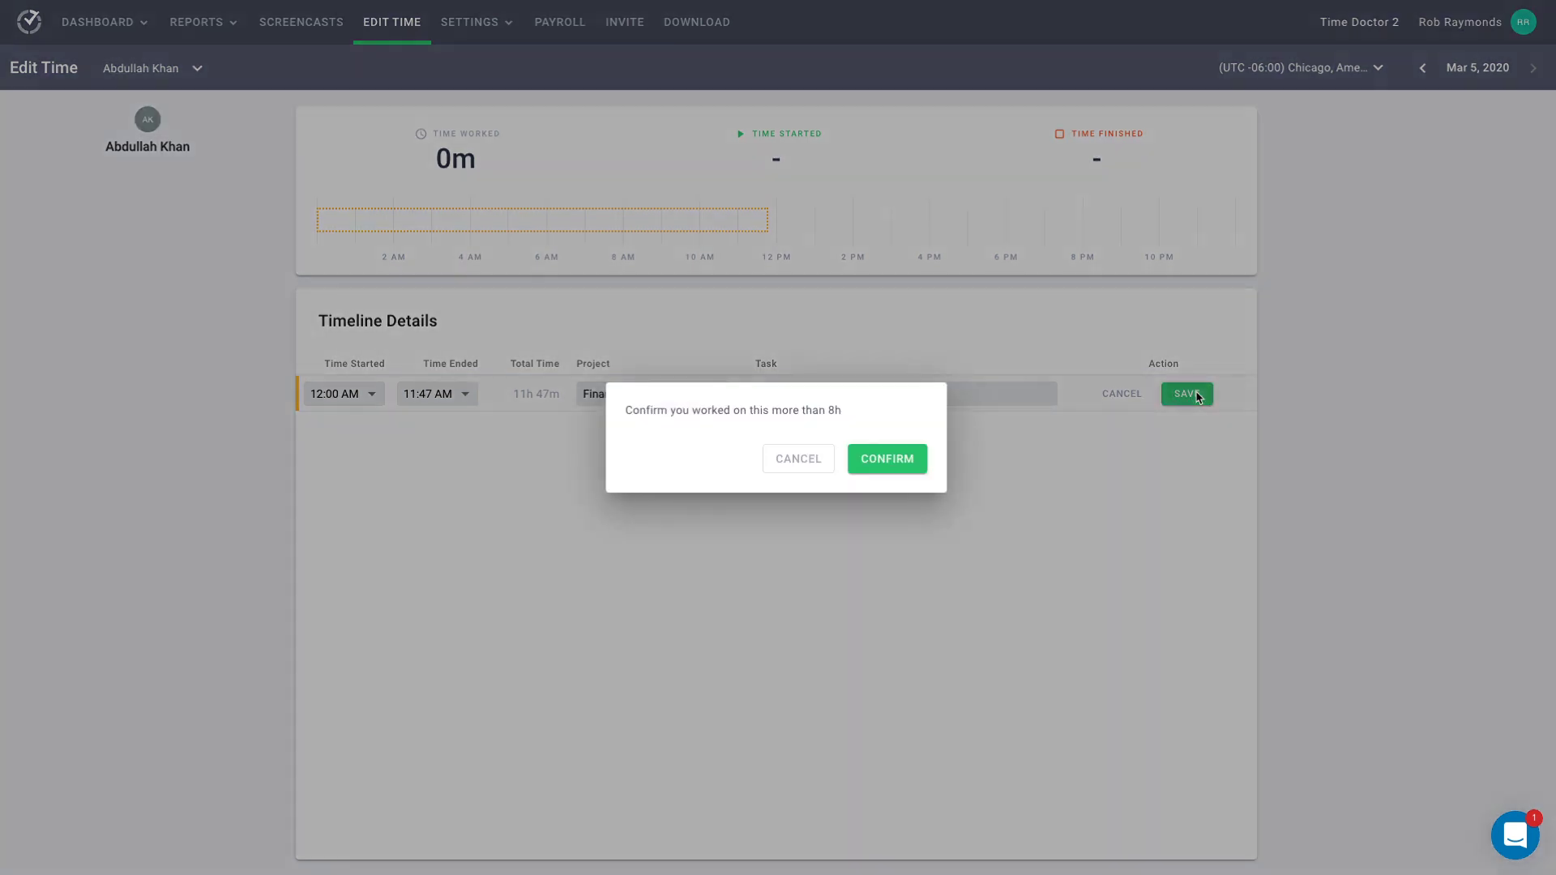
pyautogui.click(911, 460)
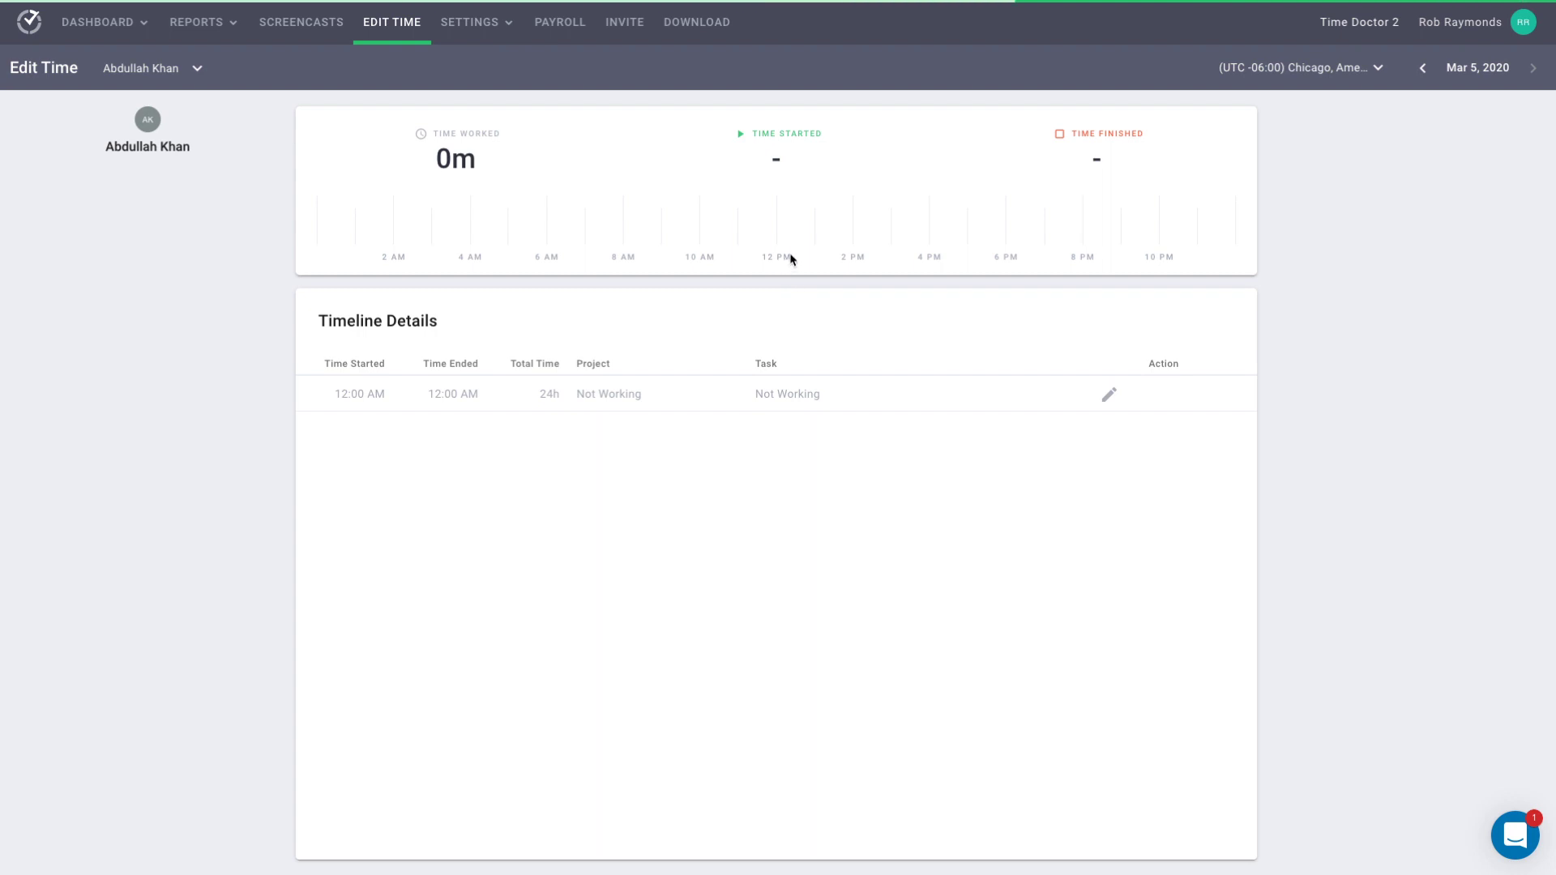